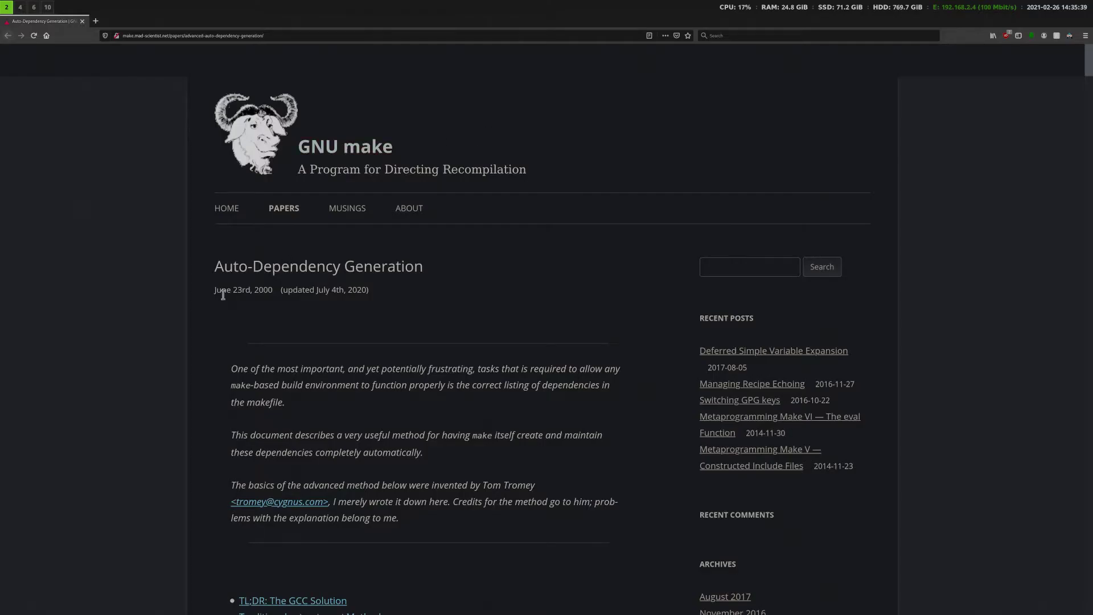
{"action": "scroll", "coordinate": [216, 358], "scroll_direction": "down", "scroll_amount": 5}
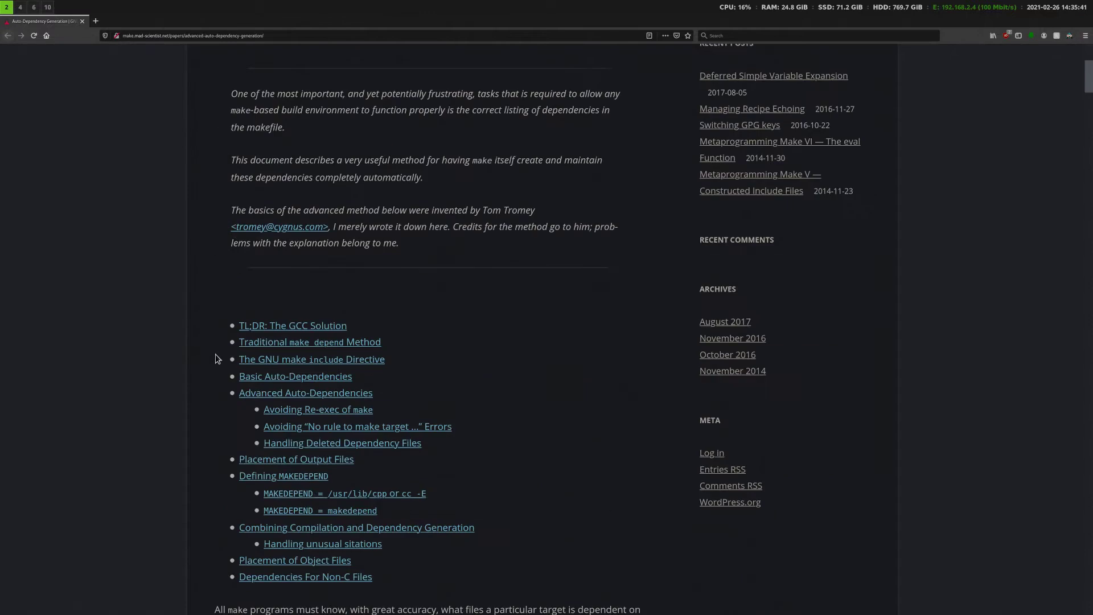
{"action": "scroll", "coordinate": [215, 357], "scroll_direction": "down", "scroll_amount": 5}
{"action": "scroll", "coordinate": [216, 358], "scroll_direction": "down", "scroll_amount": 3}
{"action": "scroll", "coordinate": [216, 358], "scroll_direction": "down", "scroll_amount": 5}
{"action": "scroll", "coordinate": [216, 355], "scroll_direction": "down", "scroll_amount": 5}
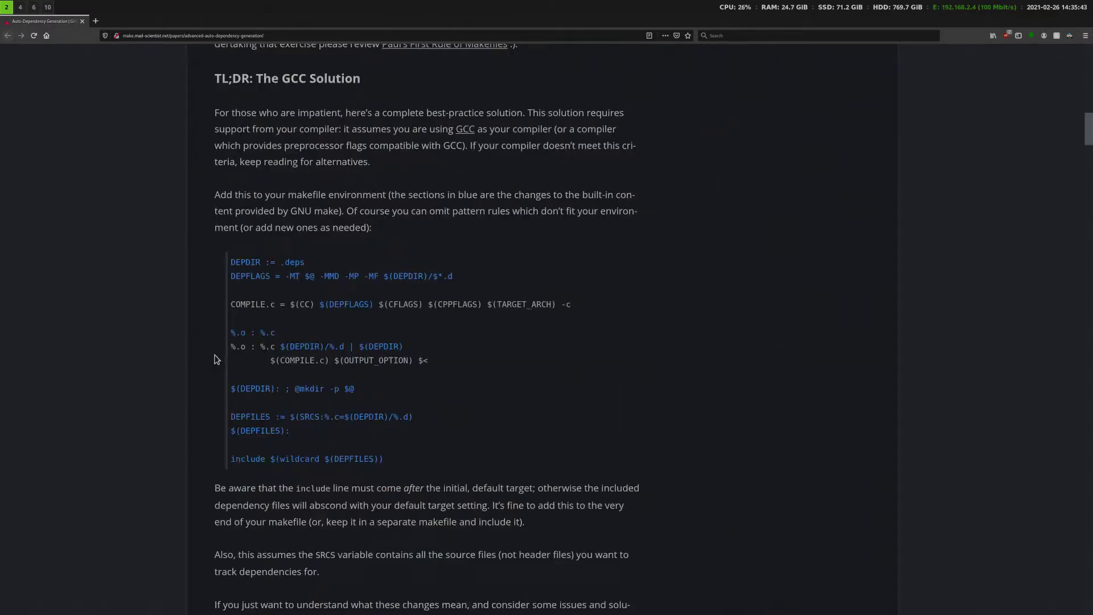
Select the makefile code block under the article's 'TL;DR: The GCC Solution' section
{"action": "left_click_drag", "start_coordinate": [385, 460], "coordinate": [228, 260]}
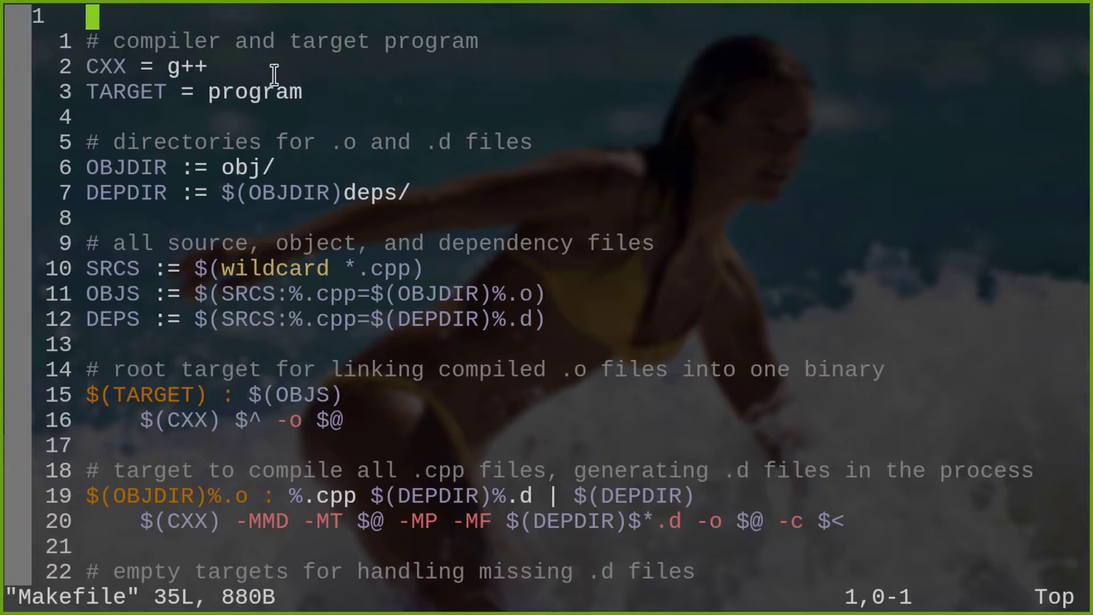
{"action": "key", "text": "j"}
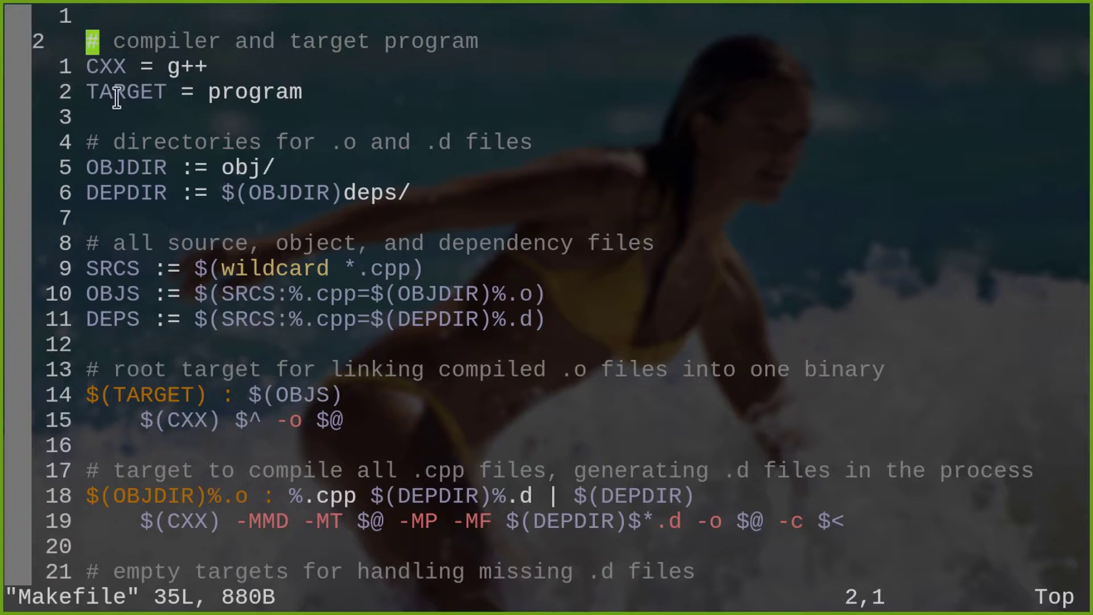
{"action": "left_click_drag", "start_coordinate": [170, 67], "coordinate": [309, 93]}
{"action": "left_click", "coordinate": [312, 96]}
{"action": "key", "text": "j"}
{"action": "key", "text": "j"}
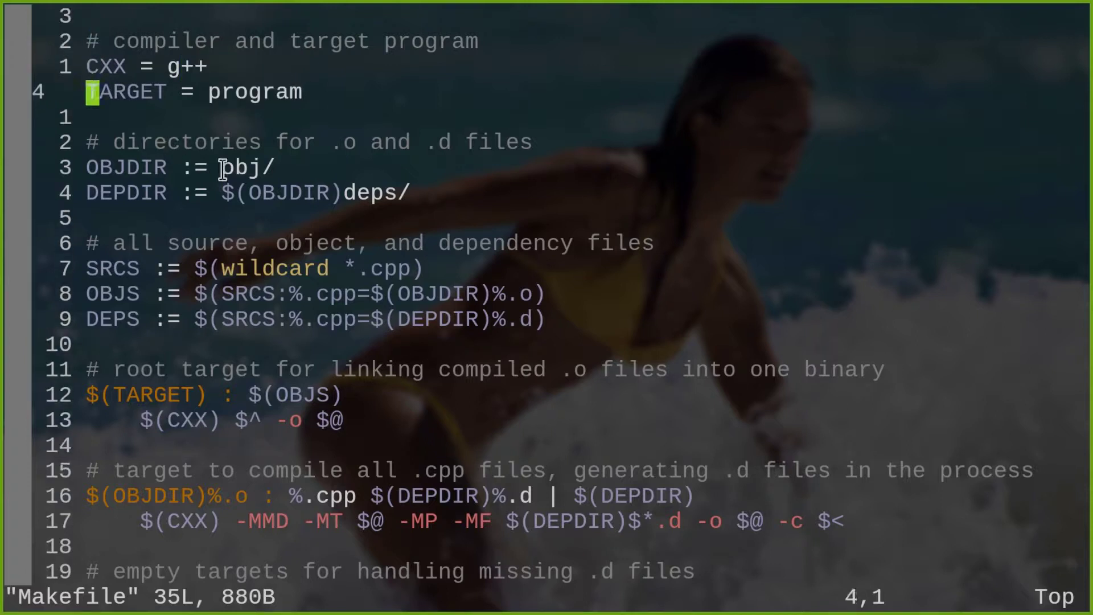
{"action": "key", "text": "j"}
{"action": "key", "text": "j"}
{"action": "key", "text": "j"}
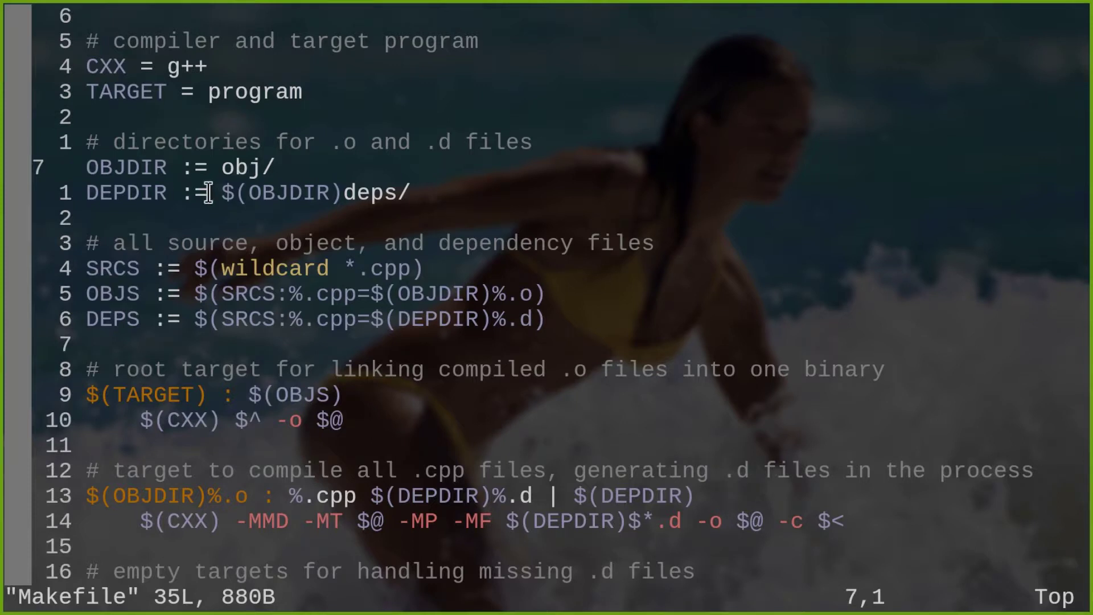
{"action": "left_click_drag", "start_coordinate": [220, 168], "coordinate": [290, 169]}
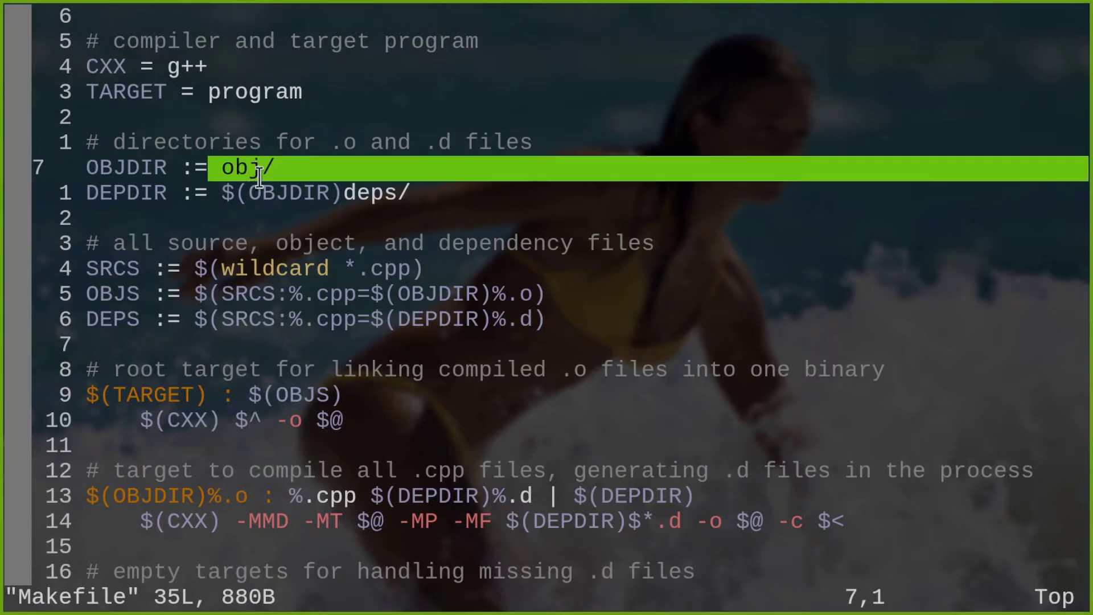
{"action": "left_click_drag", "start_coordinate": [220, 193], "coordinate": [450, 196]}
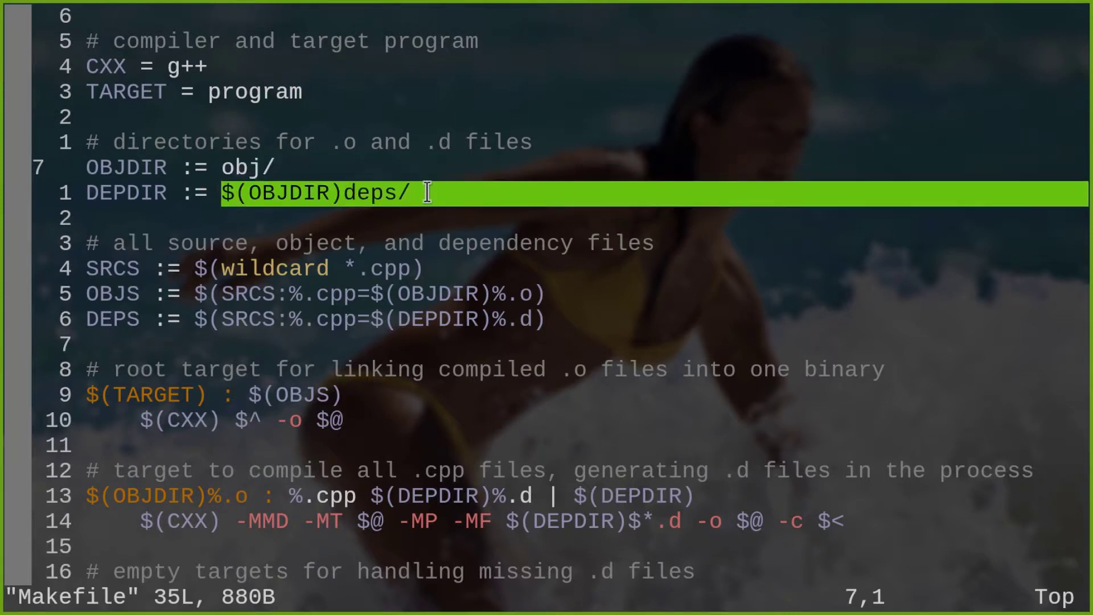
{"action": "key", "text": "j"}
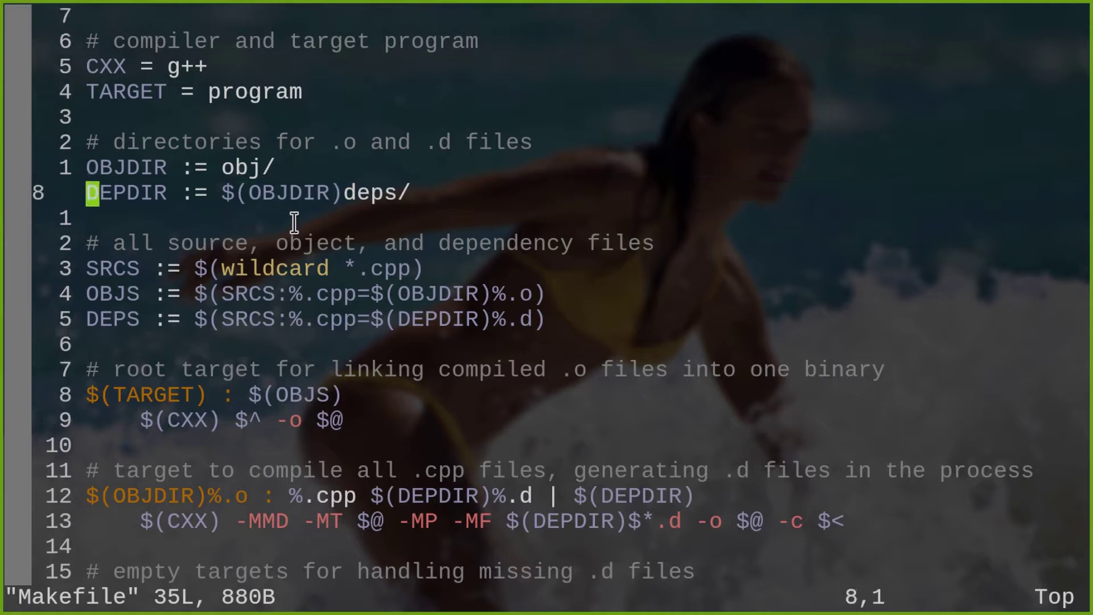
{"action": "key", "text": "j"}
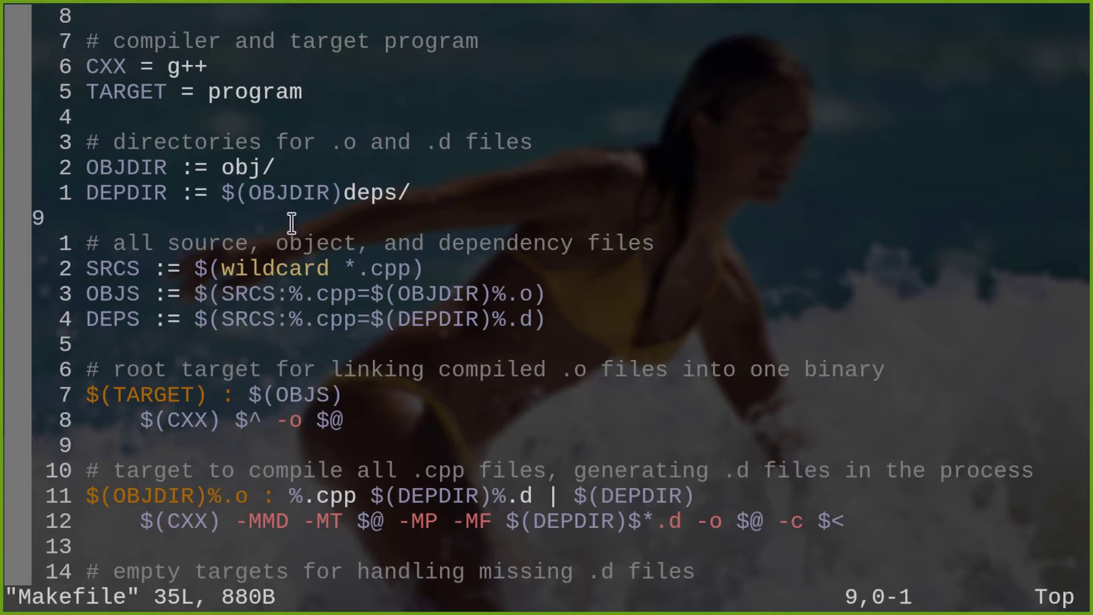
{"action": "double_click", "coordinate": [103, 270]}
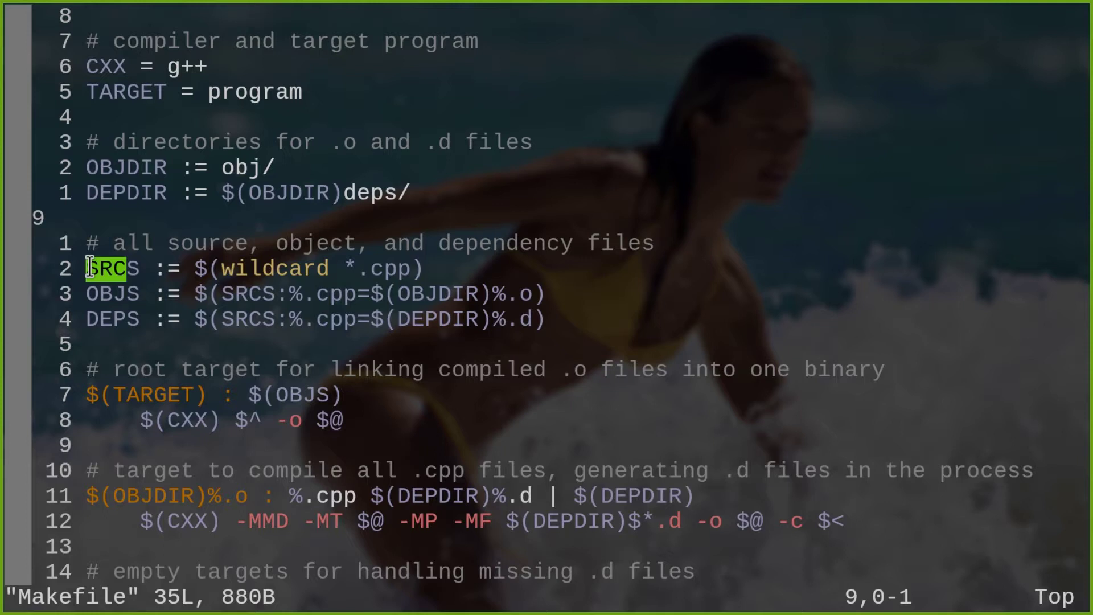
{"action": "left_click_drag", "start_coordinate": [222, 269], "coordinate": [330, 269]}
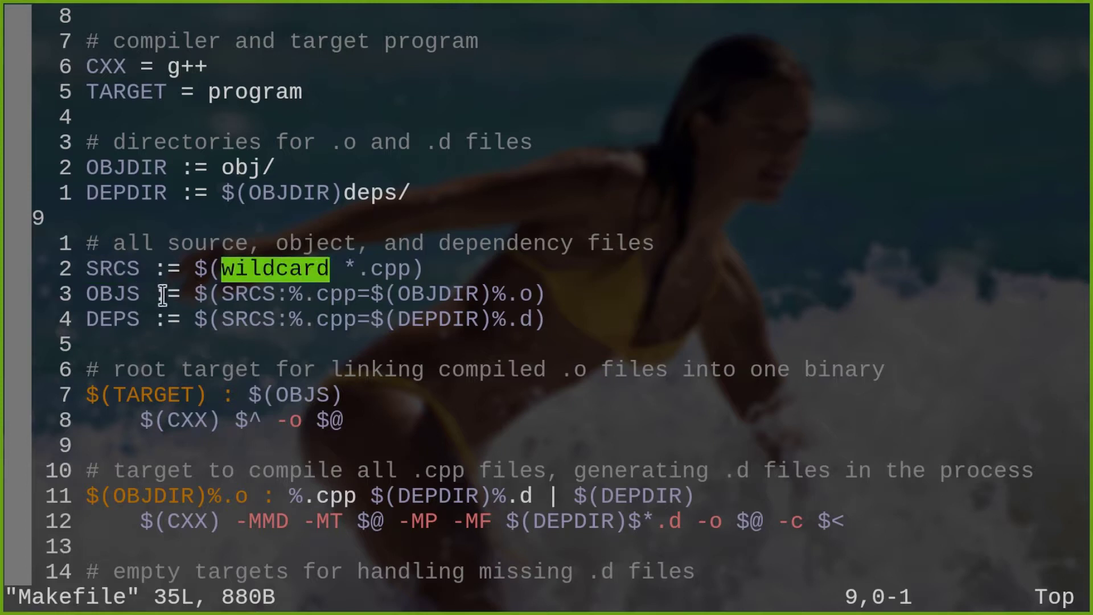
{"action": "left_click", "coordinate": [139, 294]}
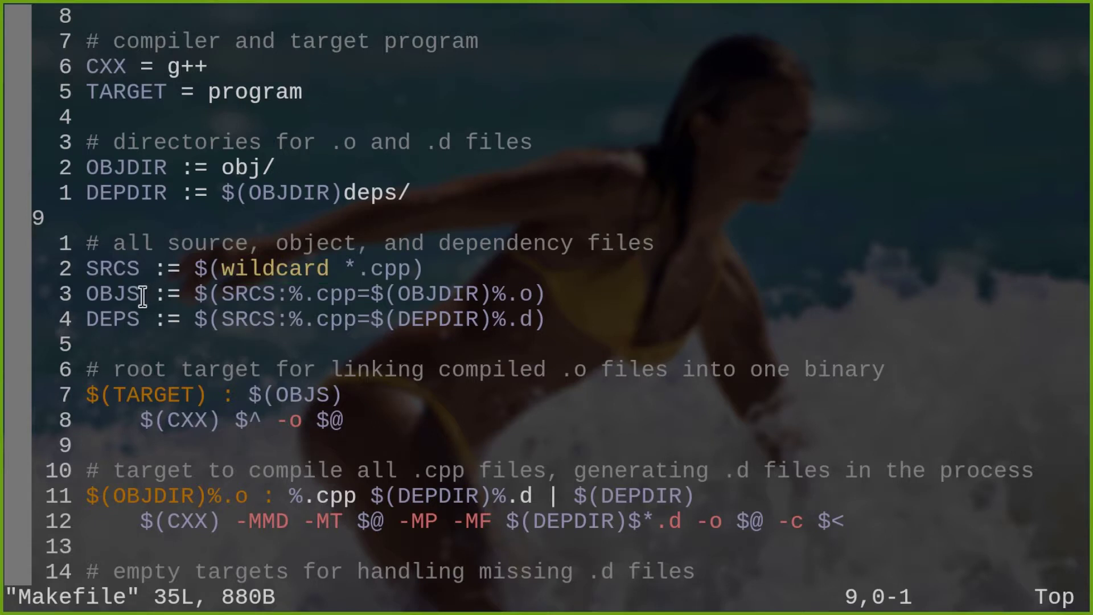
{"action": "double_click", "coordinate": [136, 293]}
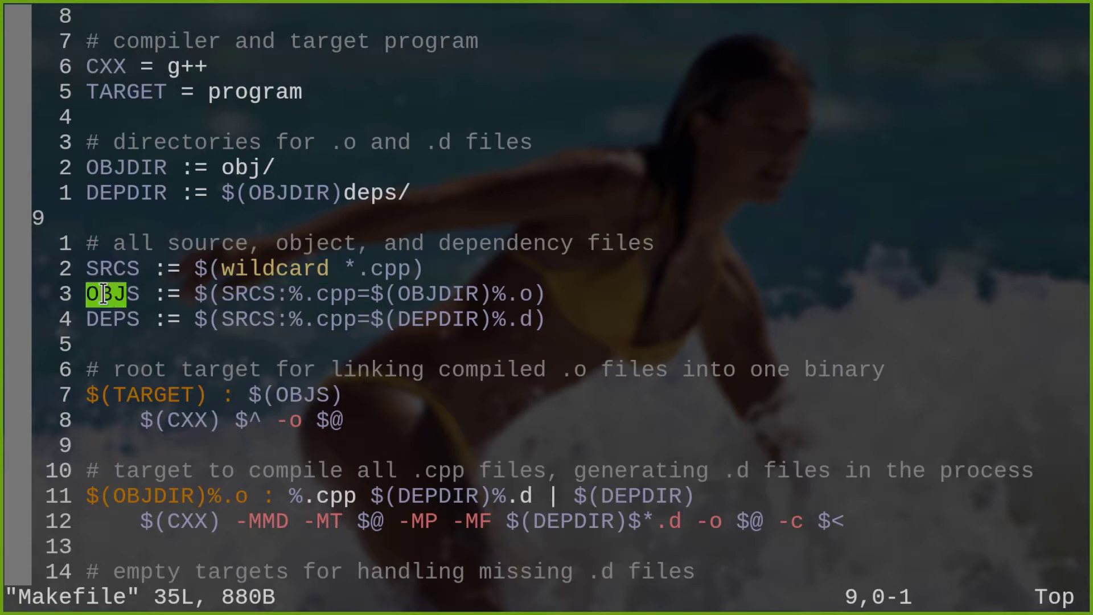
{"action": "left_click_drag", "start_coordinate": [211, 293], "coordinate": [542, 293]}
{"action": "left_click", "coordinate": [560, 293]}
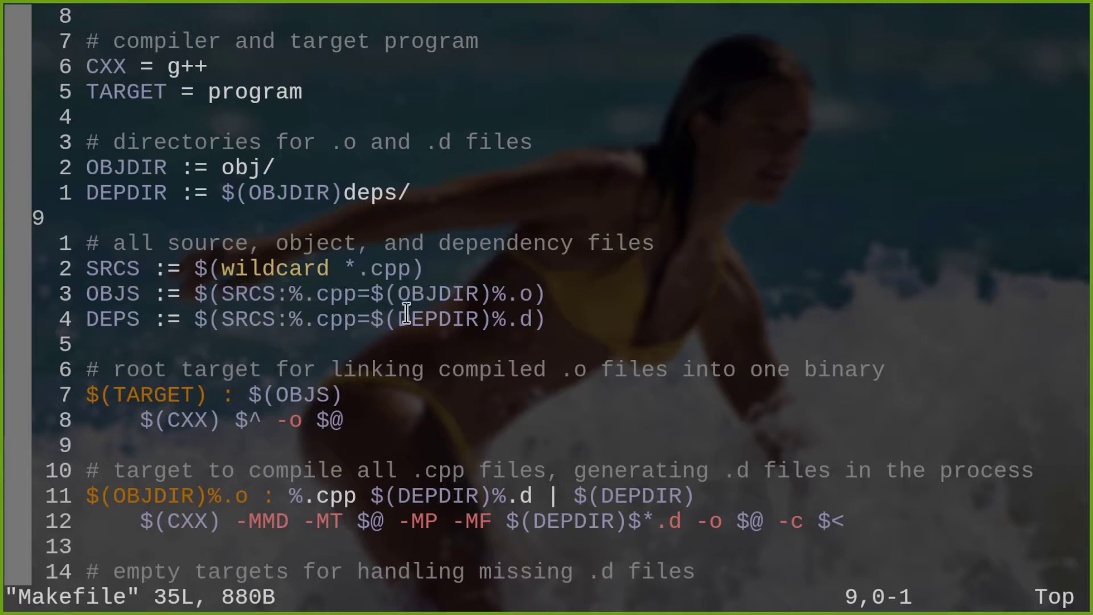
{"action": "key", "text": "j"}
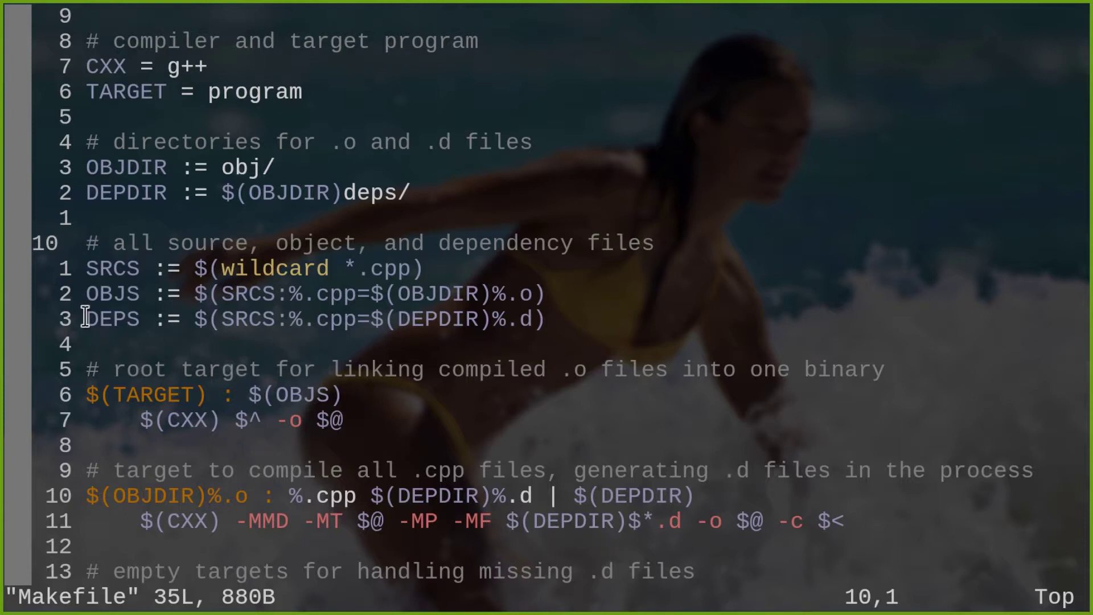
{"action": "double_click", "coordinate": [111, 319]}
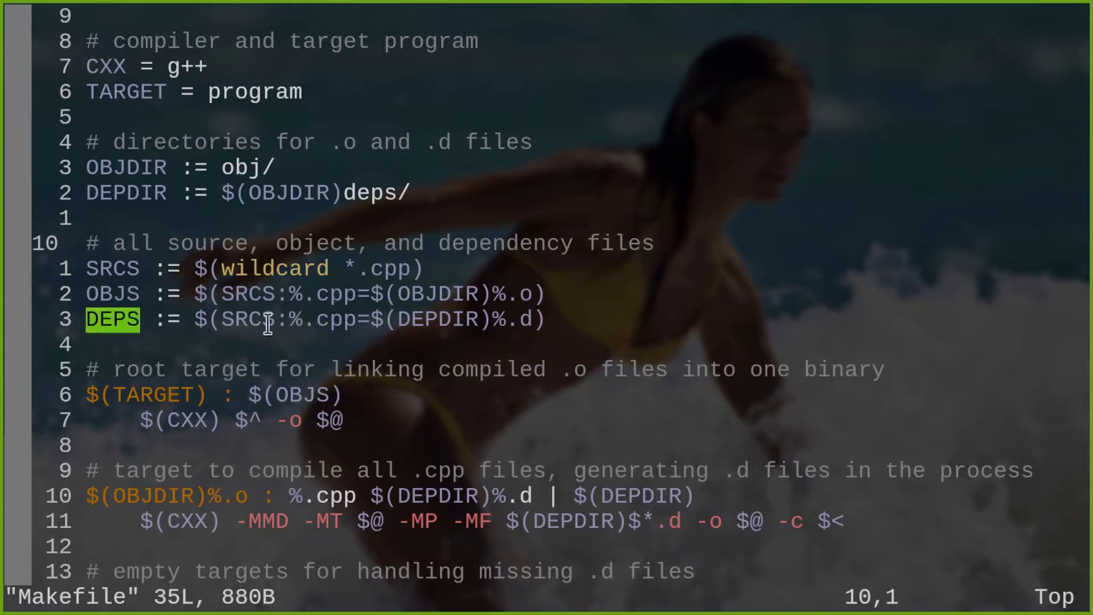
{"action": "mouse_move", "coordinate": [221, 319]}
{"action": "left_mouse_down"}
{"action": "mouse_move", "coordinate": [533, 318]}
{"action": "mouse_move", "coordinate": [414, 318]}
{"action": "left_mouse_up"}
{"action": "left_click", "coordinate": [606, 322]}
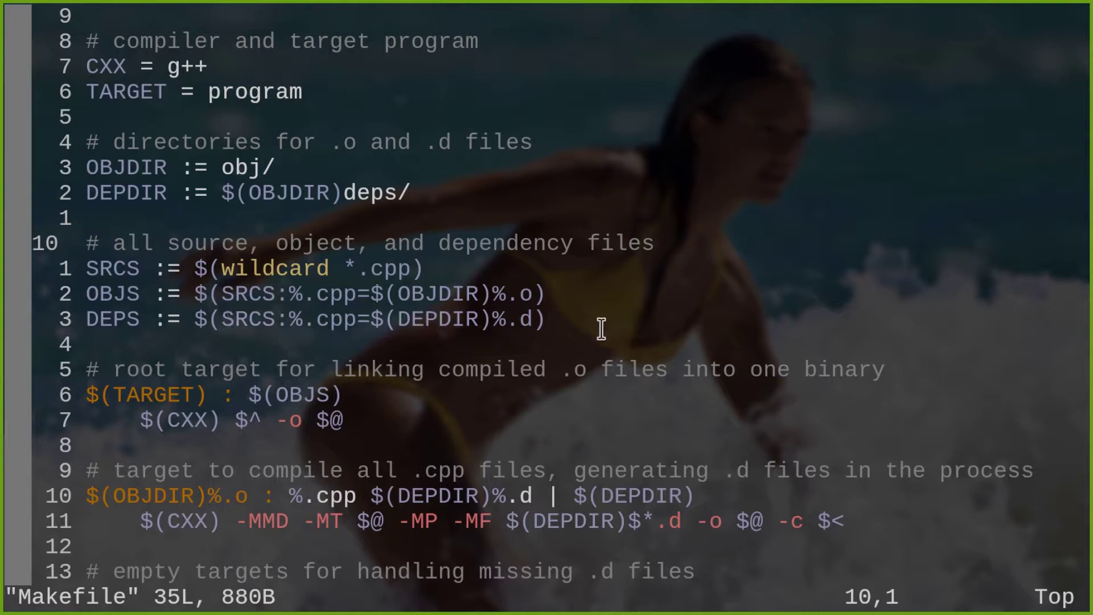
{"action": "key", "text": "j"}
{"action": "key", "text": "j"}
{"action": "key", "text": "j"}
{"action": "key", "text": "j"}
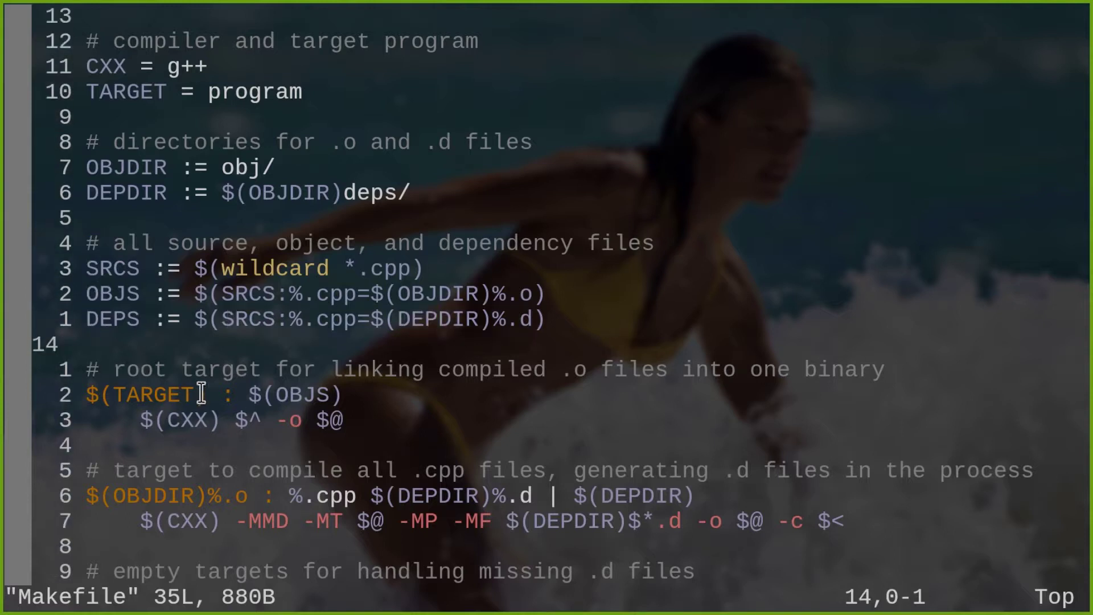
{"action": "left_click_drag", "start_coordinate": [203, 394], "coordinate": [88, 393]}
{"action": "left_click", "coordinate": [215, 395]}
{"action": "left_click_drag", "start_coordinate": [208, 92], "coordinate": [302, 92]}
{"action": "left_click", "coordinate": [331, 345]}
{"action": "left_click_drag", "start_coordinate": [372, 368], "coordinate": [322, 393]}
{"action": "left_click", "coordinate": [323, 394]}
{"action": "double_click", "coordinate": [300, 394]}
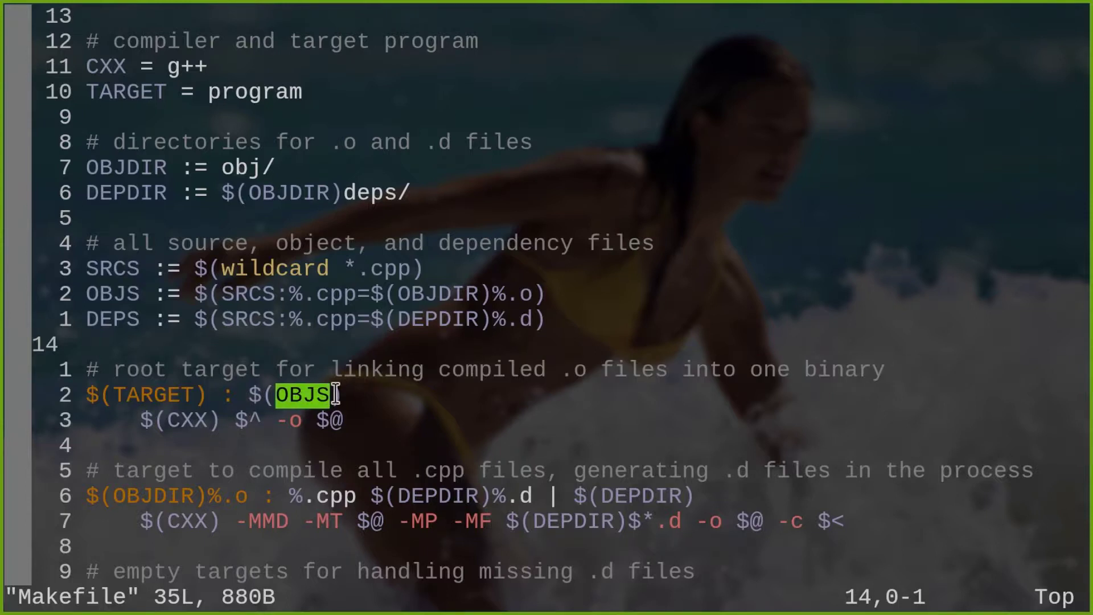
{"action": "key", "text": "j"}
{"action": "key", "text": "j"}
{"action": "key", "text": "j"}
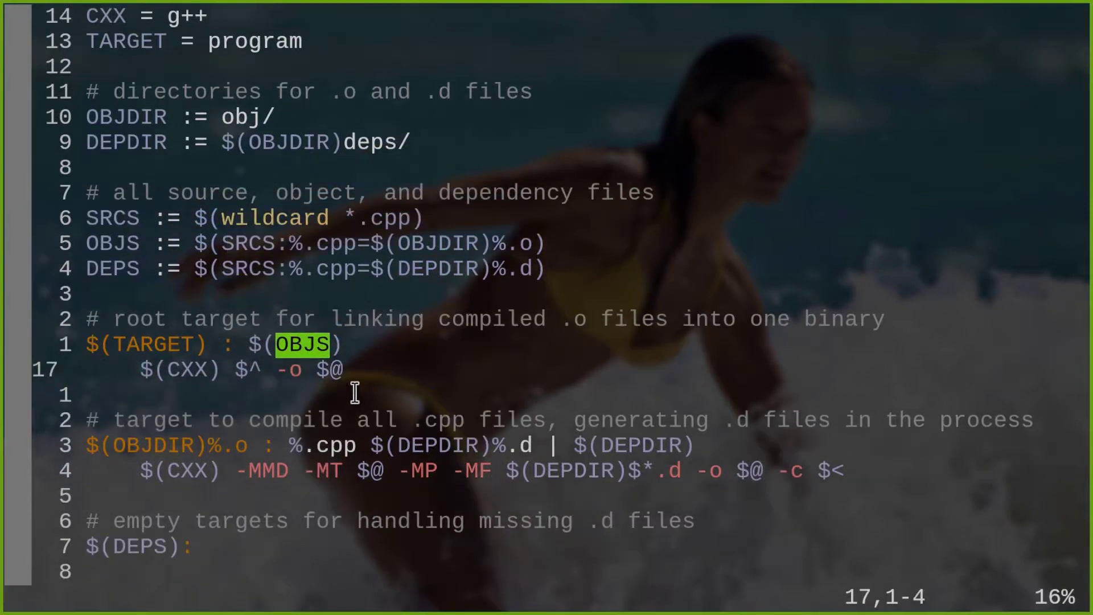
{"action": "left_click_drag", "start_coordinate": [220, 376], "coordinate": [137, 362]}
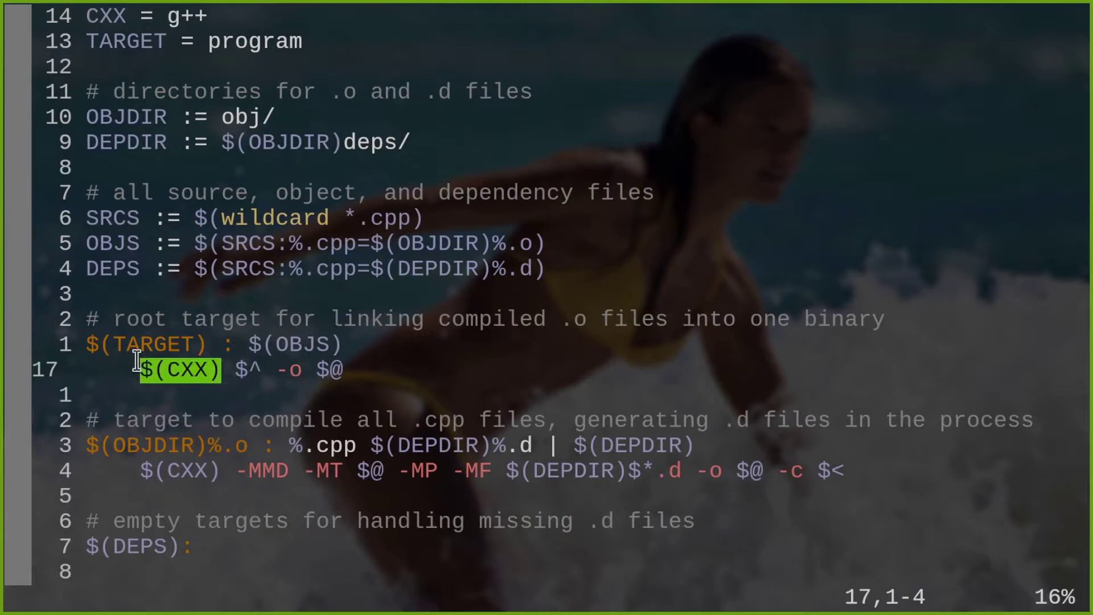
{"action": "double_click", "coordinate": [241, 368]}
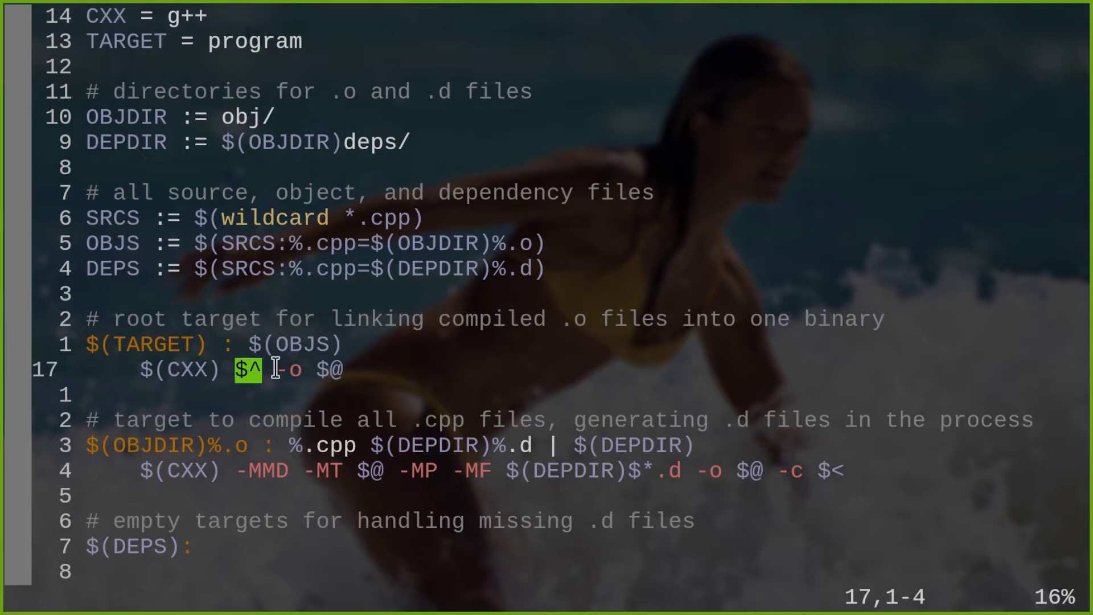
{"action": "double_click", "coordinate": [288, 369]}
{"action": "left_click_drag", "start_coordinate": [323, 369], "coordinate": [363, 358]}
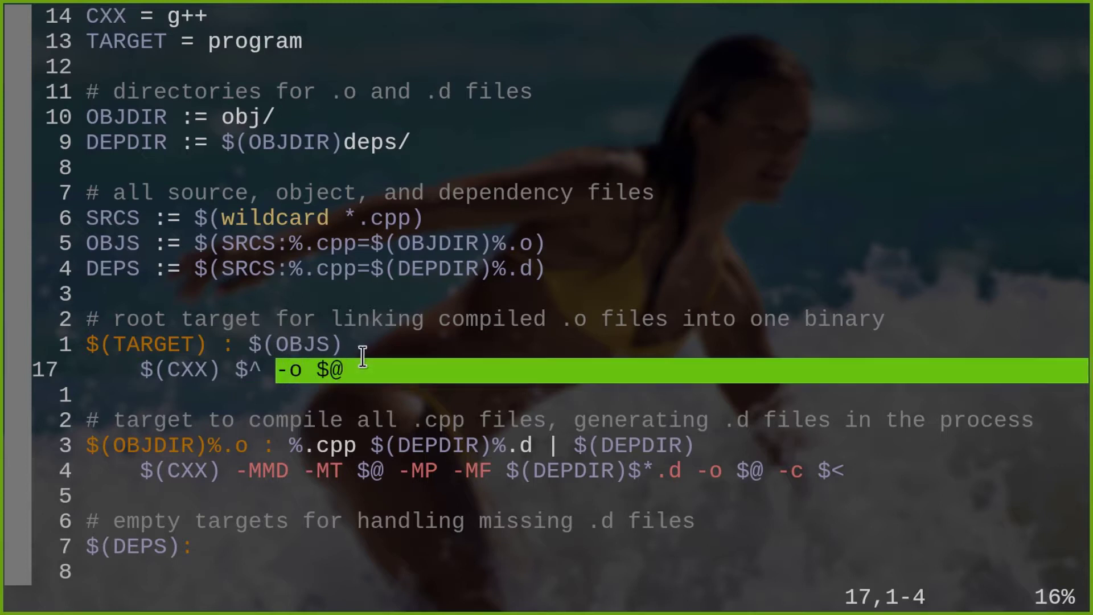
{"action": "double_click", "coordinate": [205, 345]}
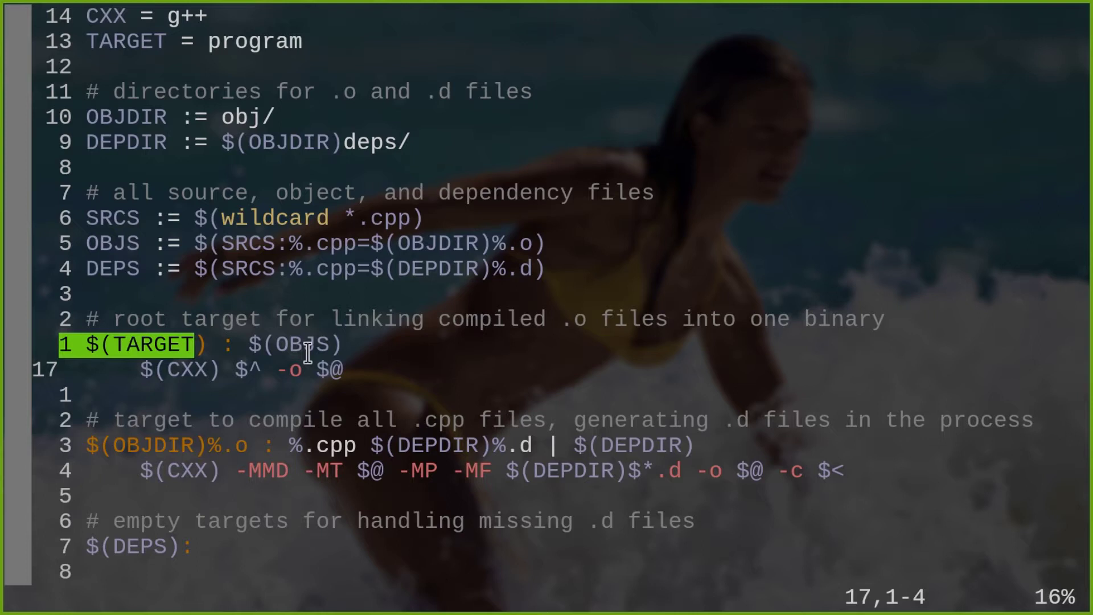
{"action": "left_click", "coordinate": [232, 400]}
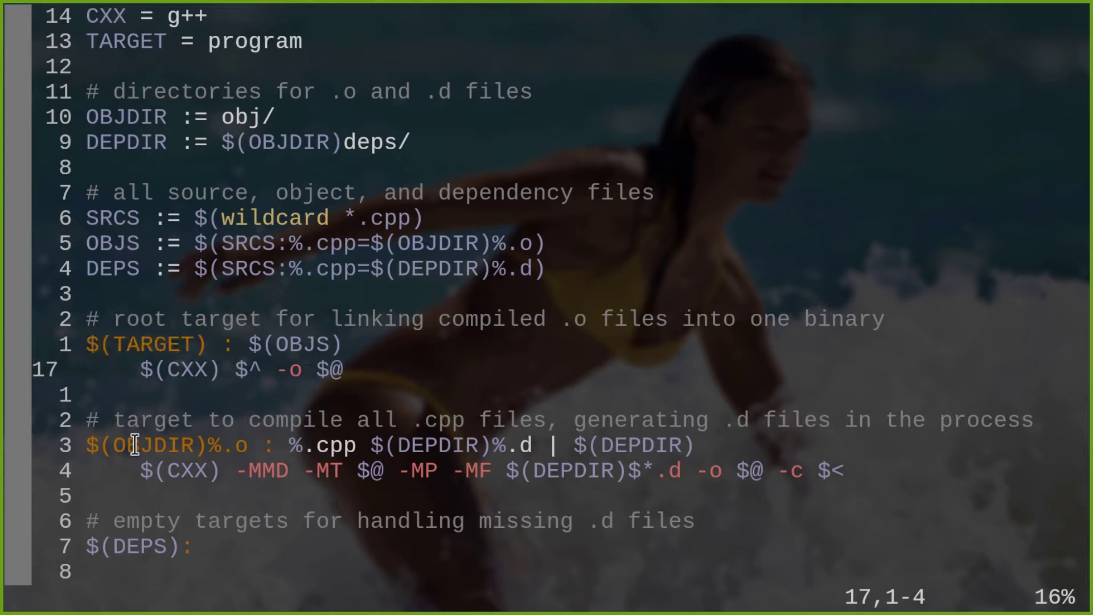
{"action": "left_click_drag", "start_coordinate": [89, 444], "coordinate": [226, 448]}
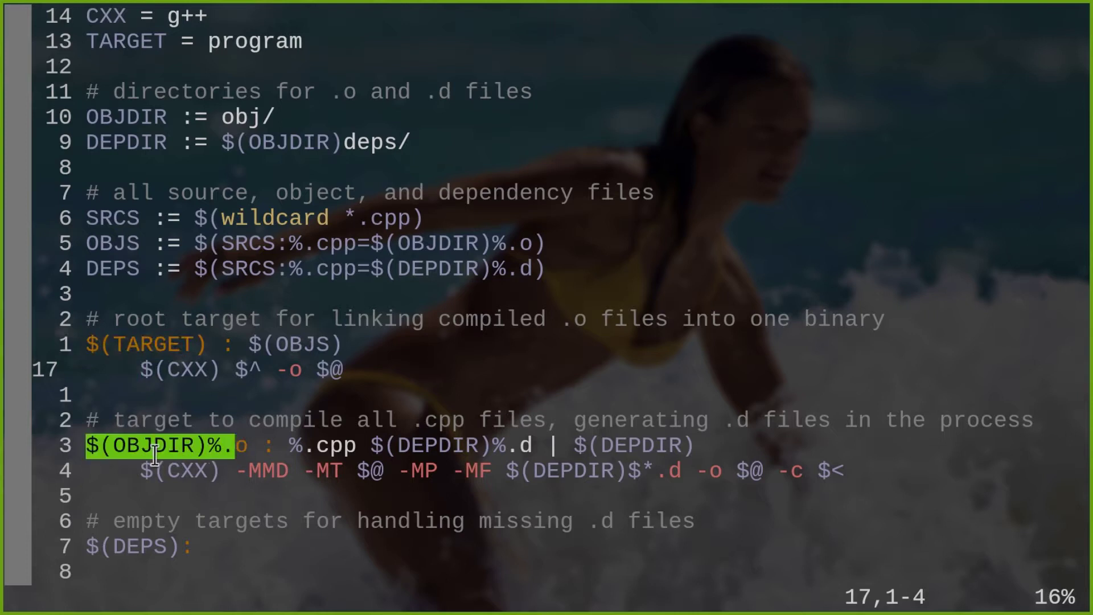
{"action": "left_click", "coordinate": [349, 453]}
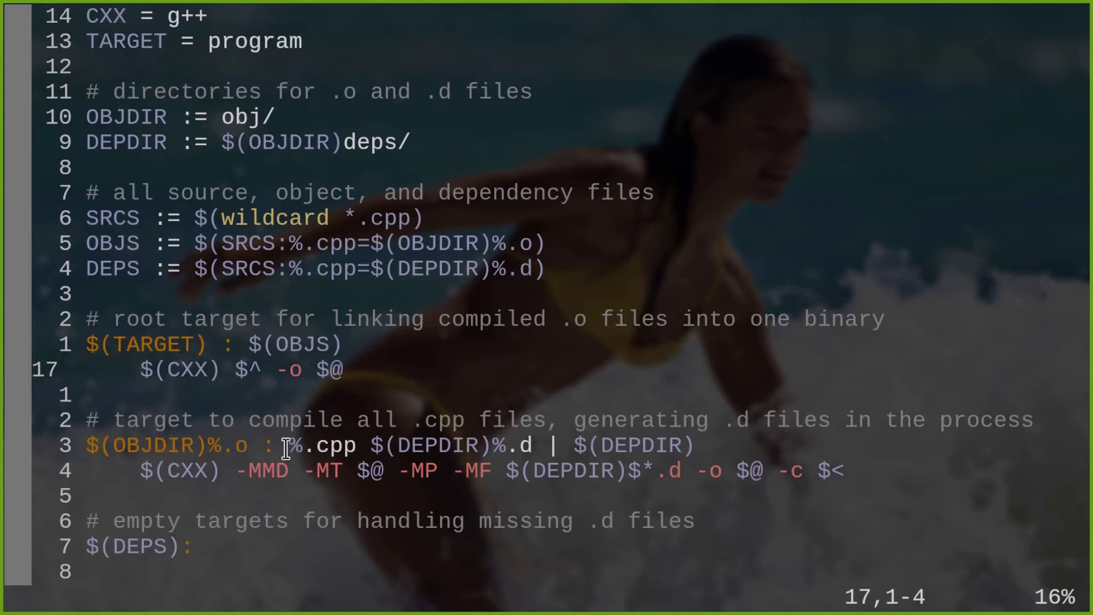
{"action": "left_click_drag", "start_coordinate": [285, 445], "coordinate": [534, 445]}
{"action": "left_click", "coordinate": [367, 445]}
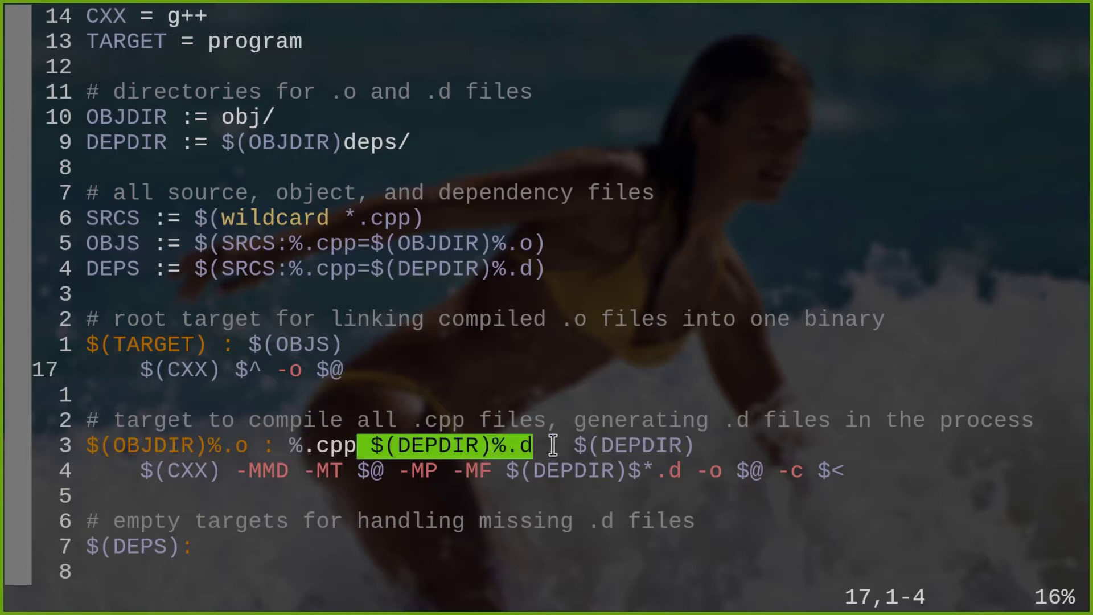
{"action": "key", "text": "Escape"}
{"action": "scroll", "coordinate": [632, 388], "scroll_direction": "down", "scroll_amount": 3}
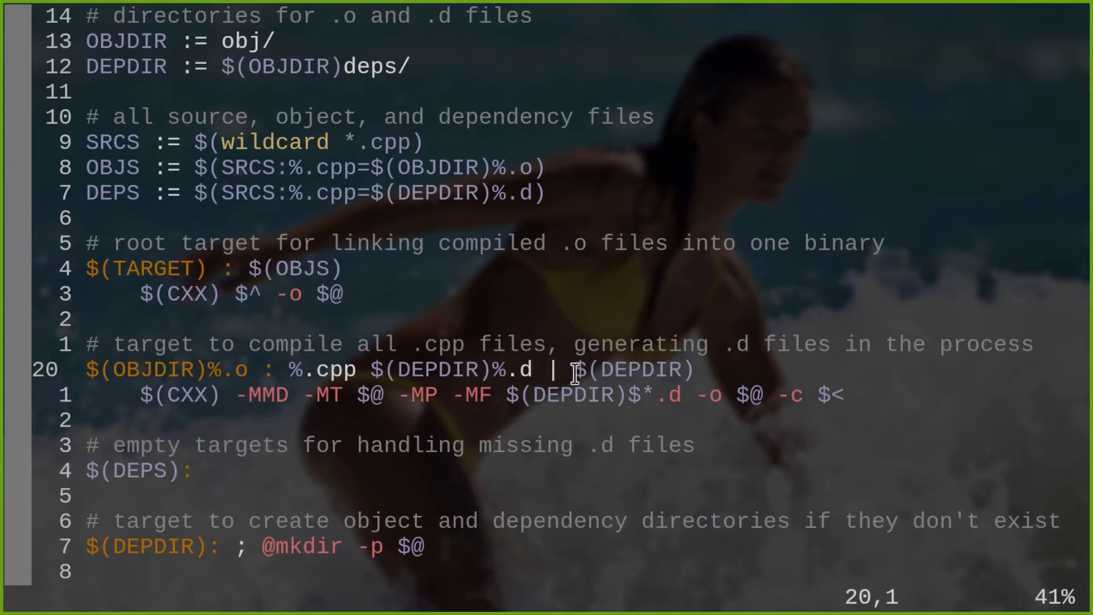
{"action": "left_click_drag", "start_coordinate": [86, 470], "coordinate": [195, 469]}
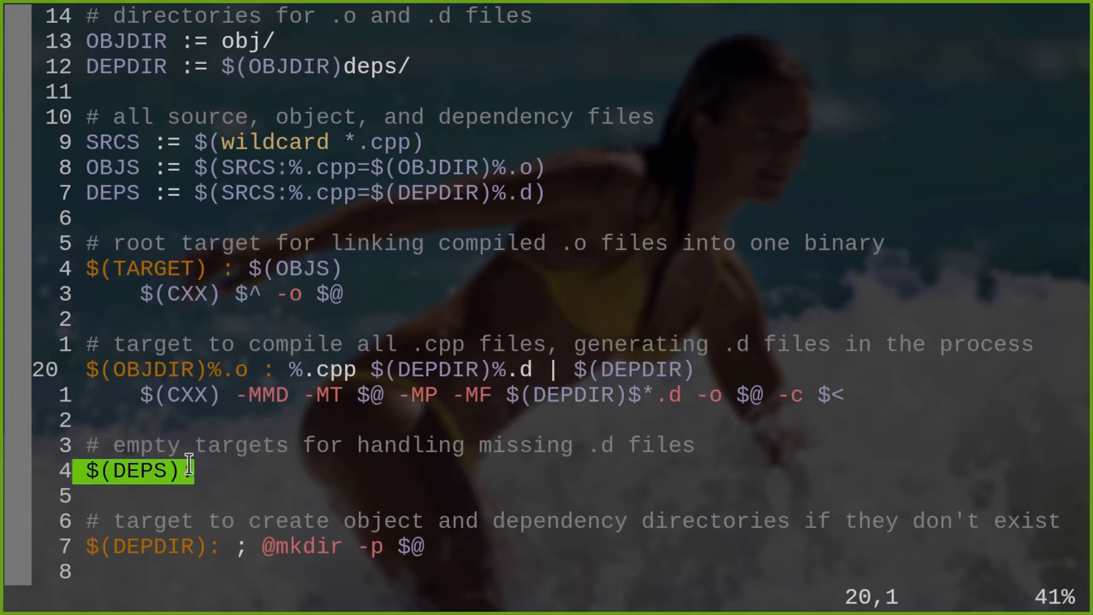
{"action": "left_click", "coordinate": [229, 472]}
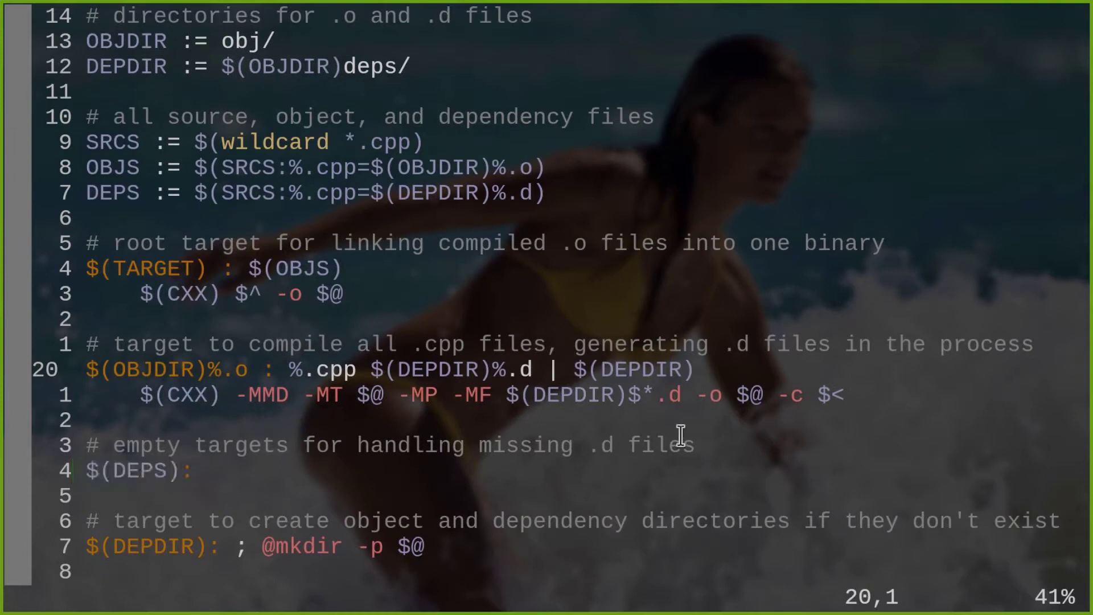
{"action": "left_click_drag", "start_coordinate": [208, 395], "coordinate": [647, 413]}
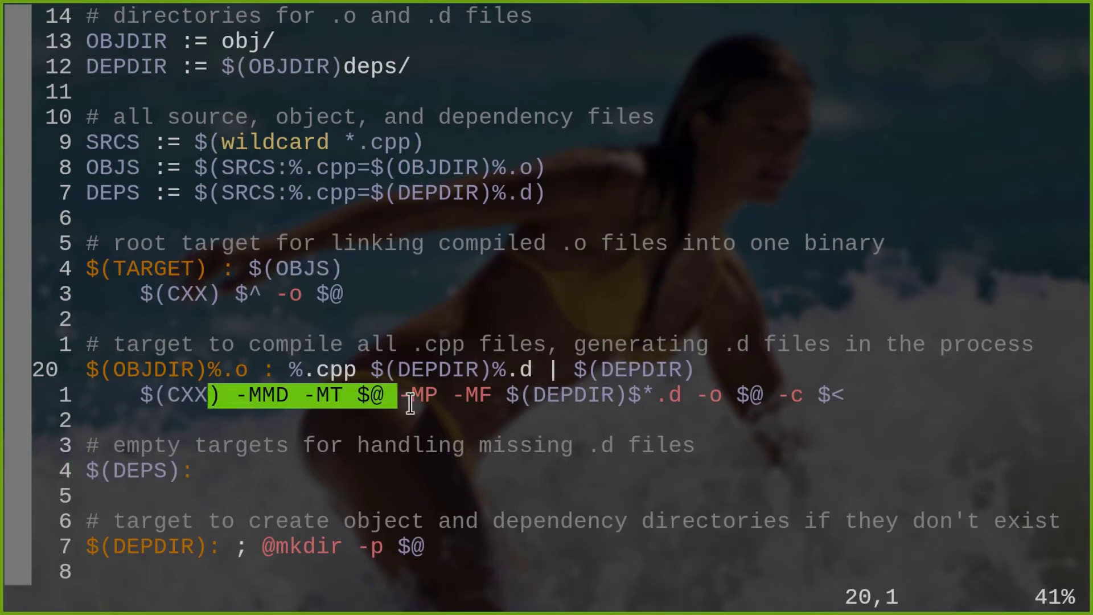
{"action": "left_click", "coordinate": [453, 416]}
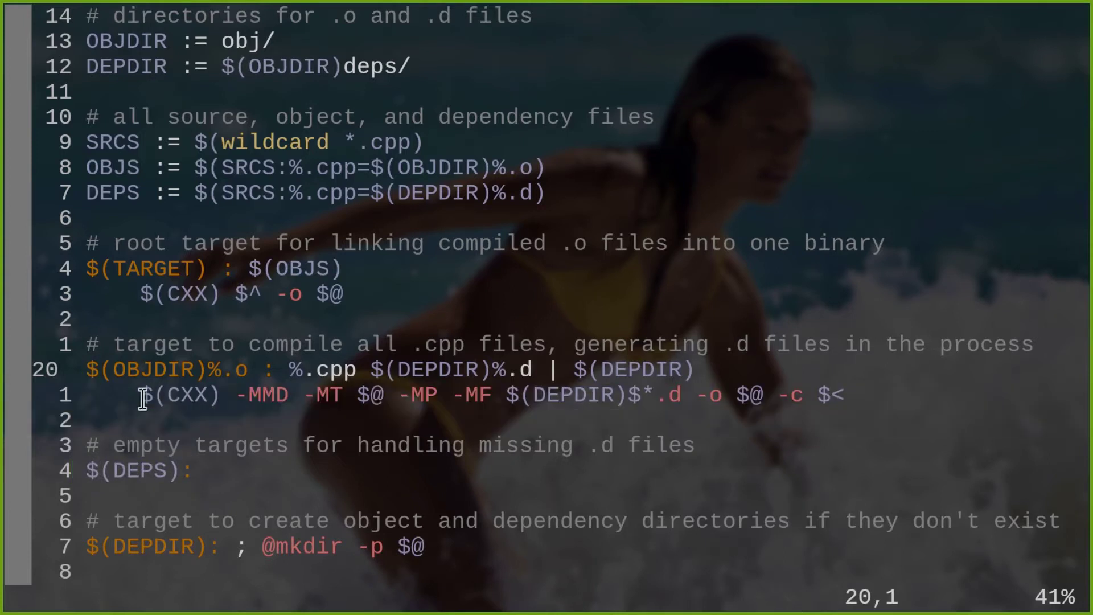
{"action": "left_click_drag", "start_coordinate": [133, 398], "coordinate": [224, 398]}
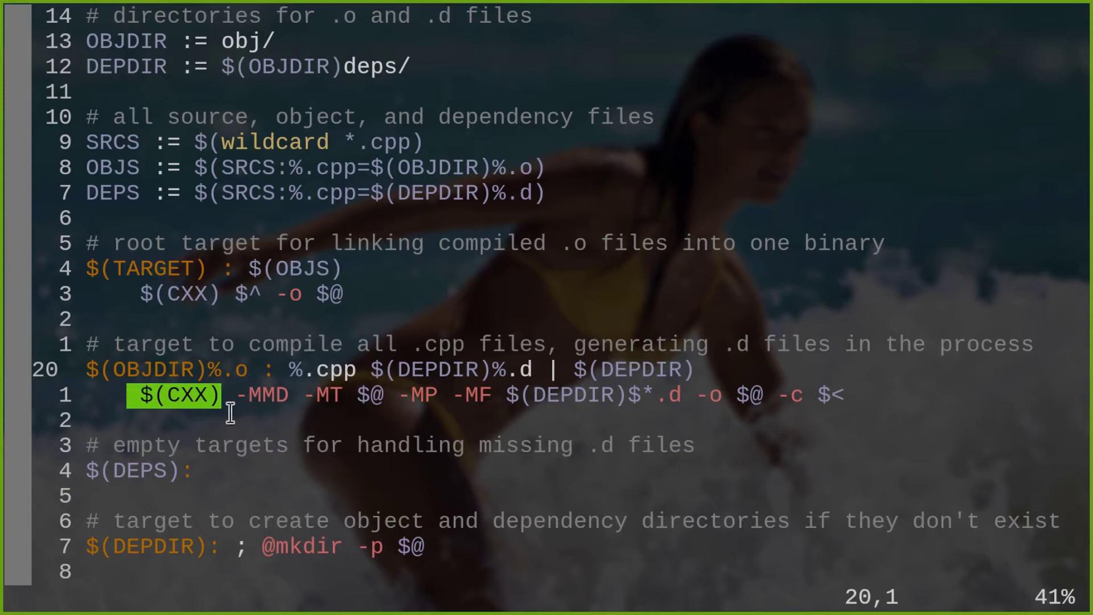
{"action": "left_click_drag", "start_coordinate": [225, 398], "coordinate": [289, 394]}
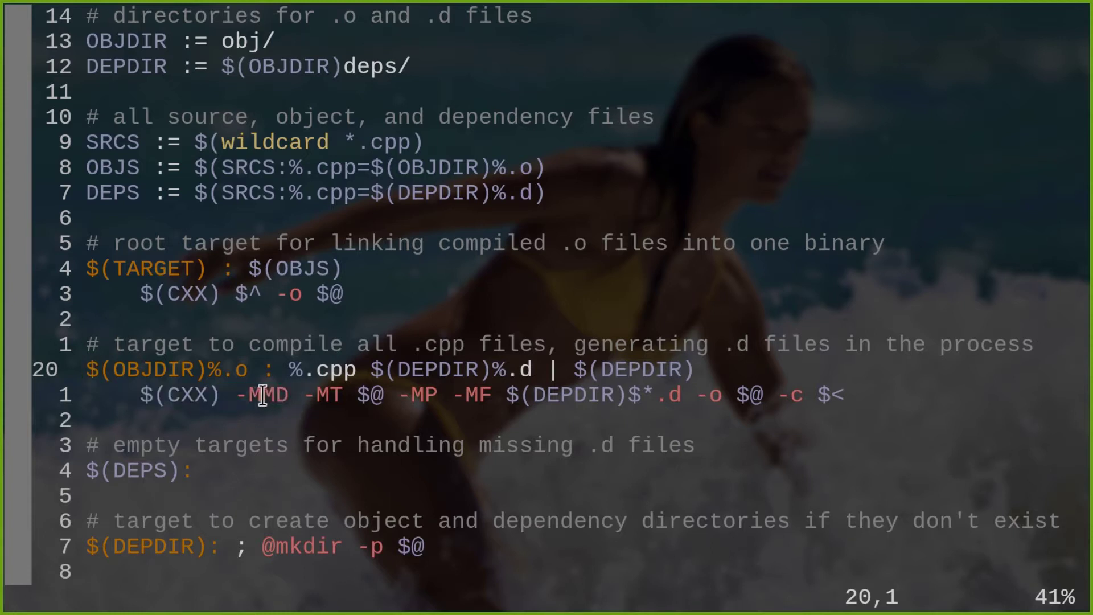
{"action": "left_click", "coordinate": [261, 394]}
{"action": "left_click_drag", "start_coordinate": [262, 397], "coordinate": [280, 394]}
{"action": "left_click", "coordinate": [281, 394]}
{"action": "left_click_drag", "start_coordinate": [381, 394], "coordinate": [351, 394]}
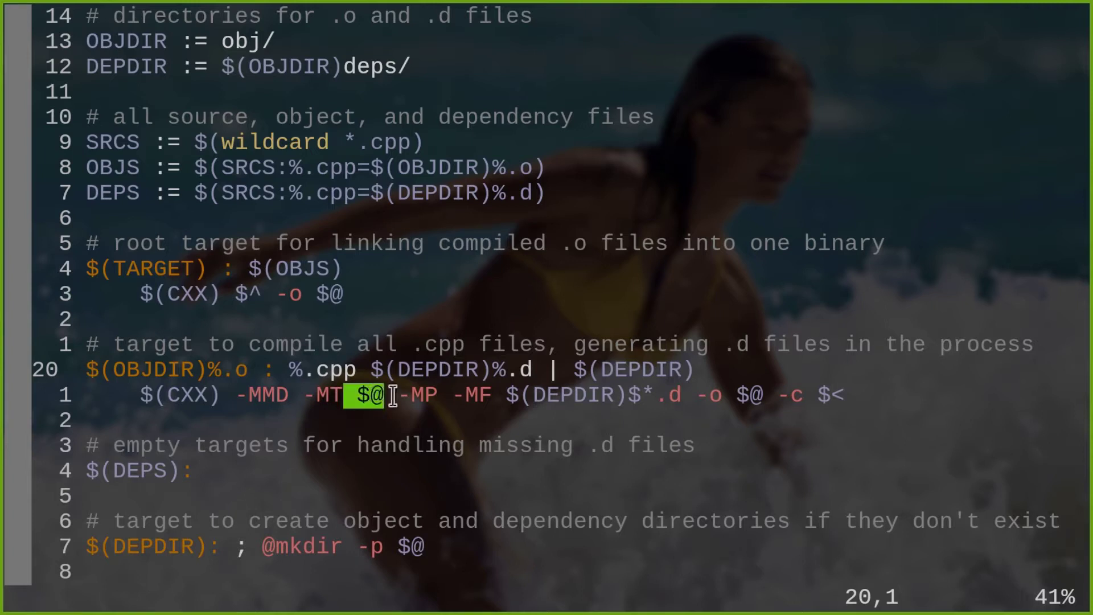
{"action": "left_click", "coordinate": [396, 401]}
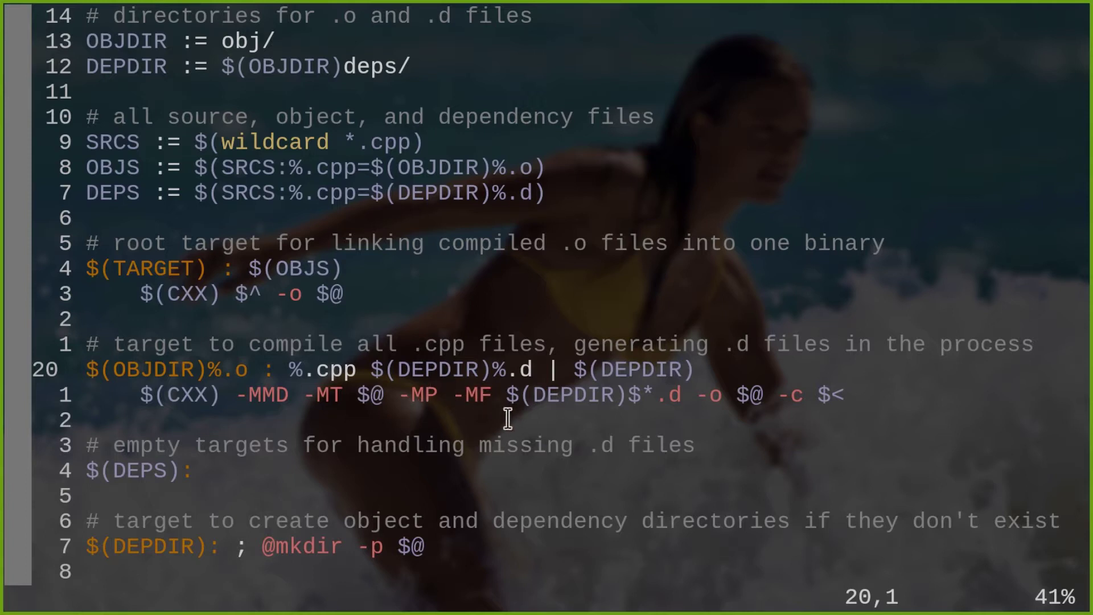
{"action": "left_click_drag", "start_coordinate": [503, 395], "coordinate": [679, 394]}
{"action": "left_click", "coordinate": [690, 423]}
{"action": "left_click_drag", "start_coordinate": [735, 395], "coordinate": [765, 395]}
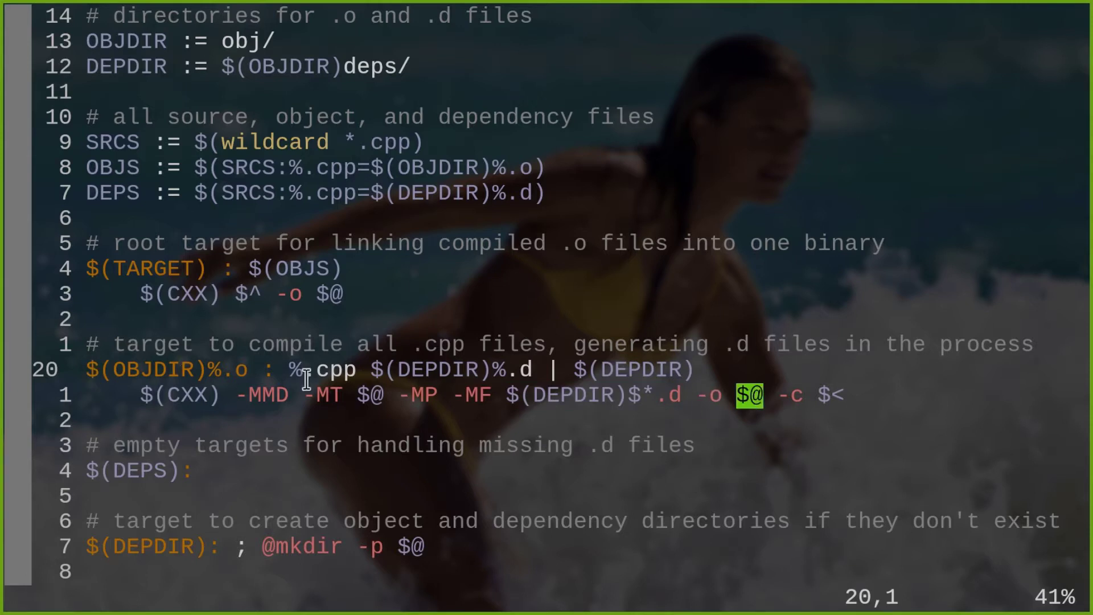
{"action": "left_click", "coordinate": [785, 450]}
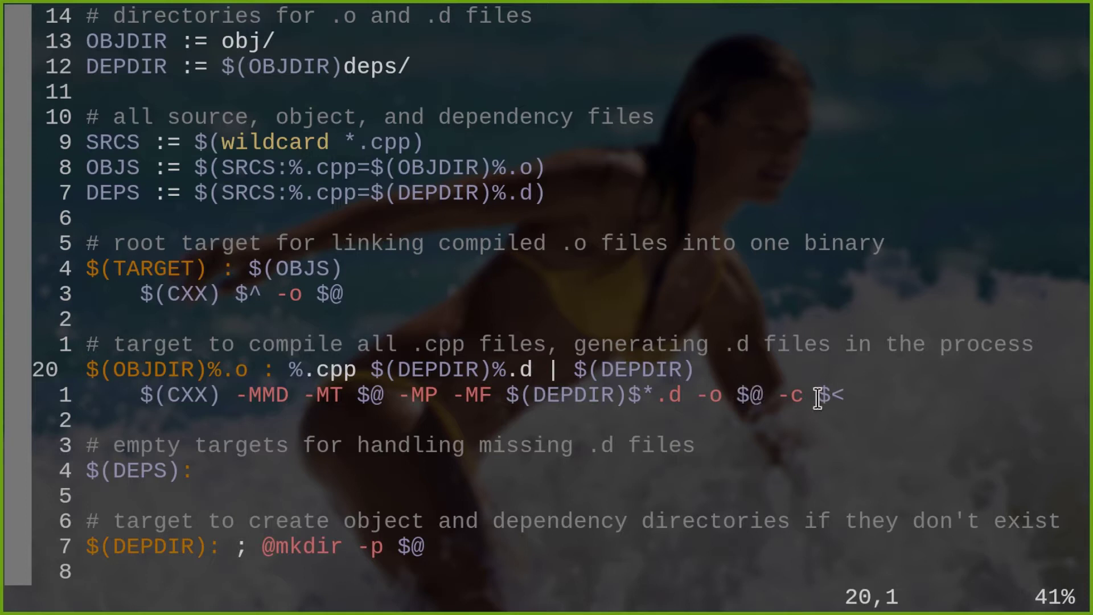
{"action": "left_click_drag", "start_coordinate": [818, 395], "coordinate": [1090, 394]}
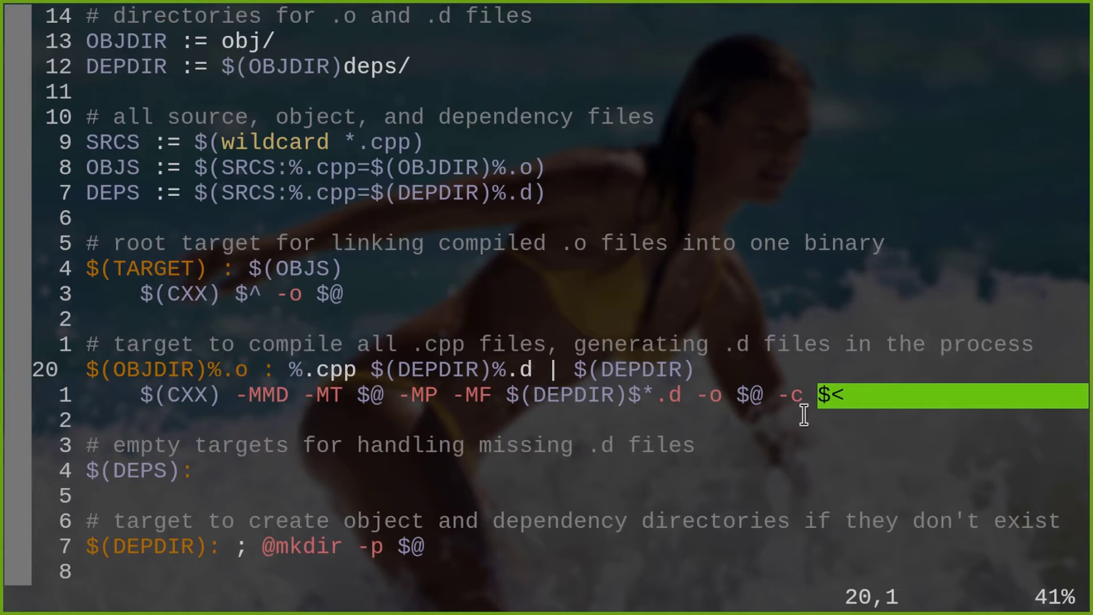
{"action": "left_click", "coordinate": [547, 410]}
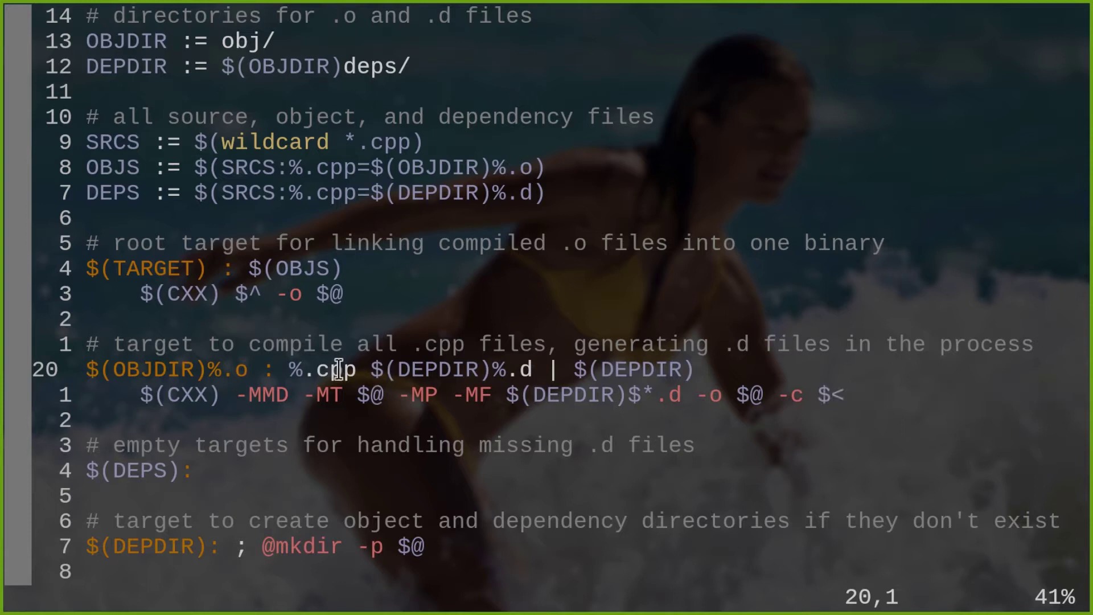
{"action": "left_click_drag", "start_coordinate": [278, 368], "coordinate": [357, 368]}
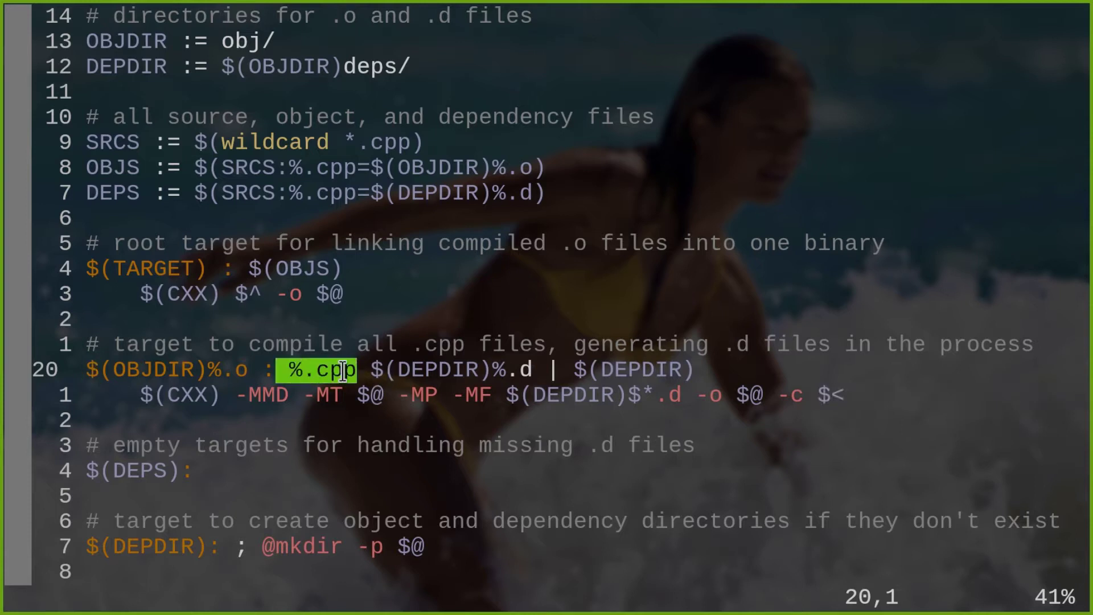
{"action": "left_click", "coordinate": [316, 422]}
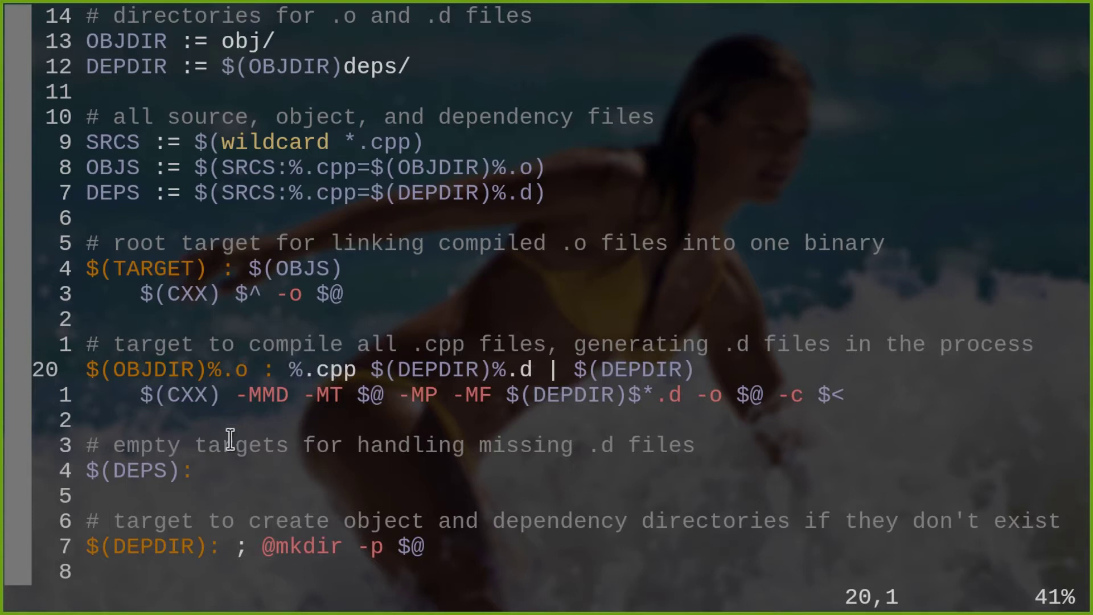
{"action": "key", "text": "j"}
{"action": "key", "text": "j"}
{"action": "key", "text": "j"}
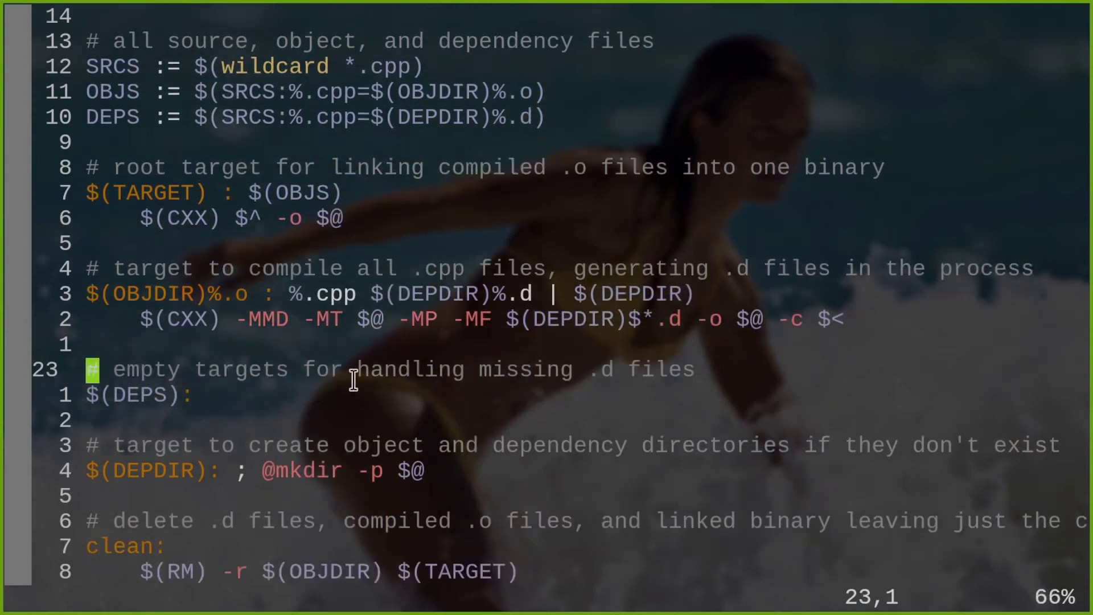
{"action": "key", "text": "j"}
{"action": "key", "text": "j"}
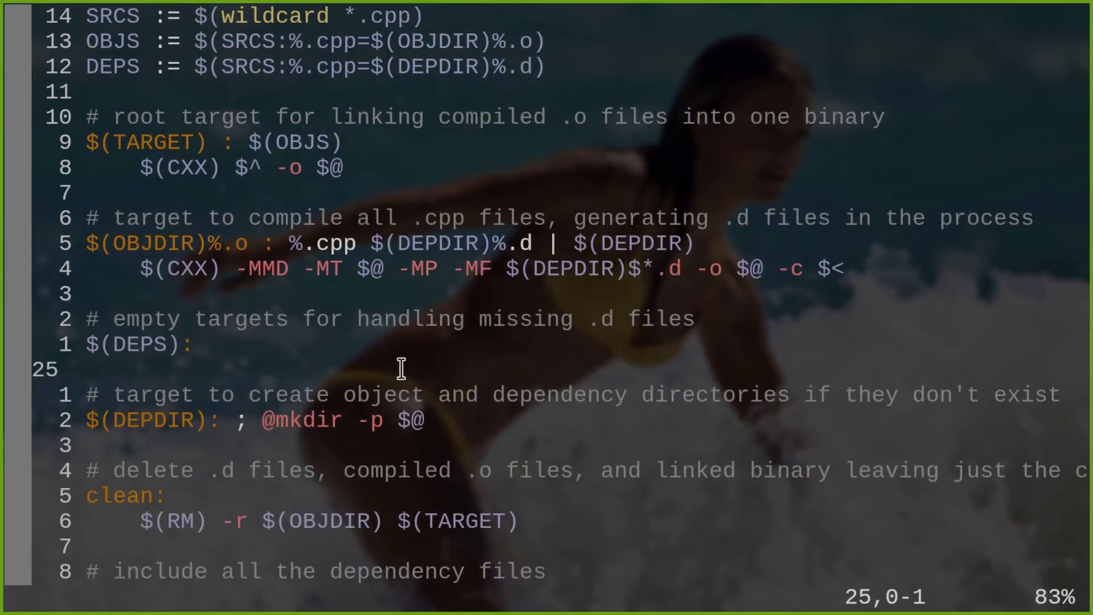
{"action": "left_click_drag", "start_coordinate": [207, 420], "coordinate": [94, 424]}
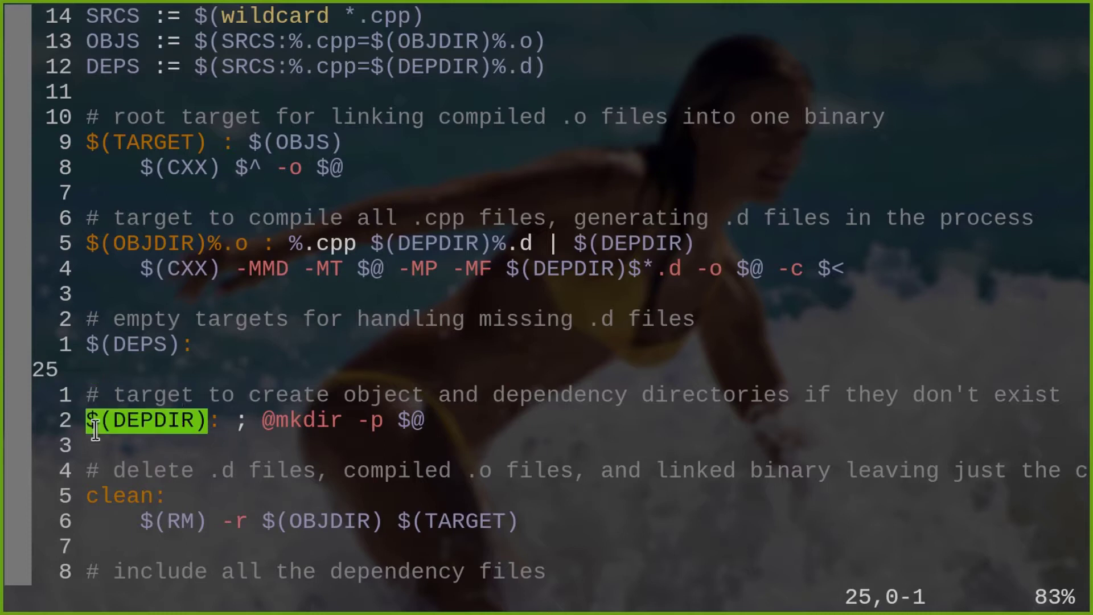
{"action": "double_click", "coordinate": [570, 246]}
{"action": "left_click", "coordinate": [457, 340]}
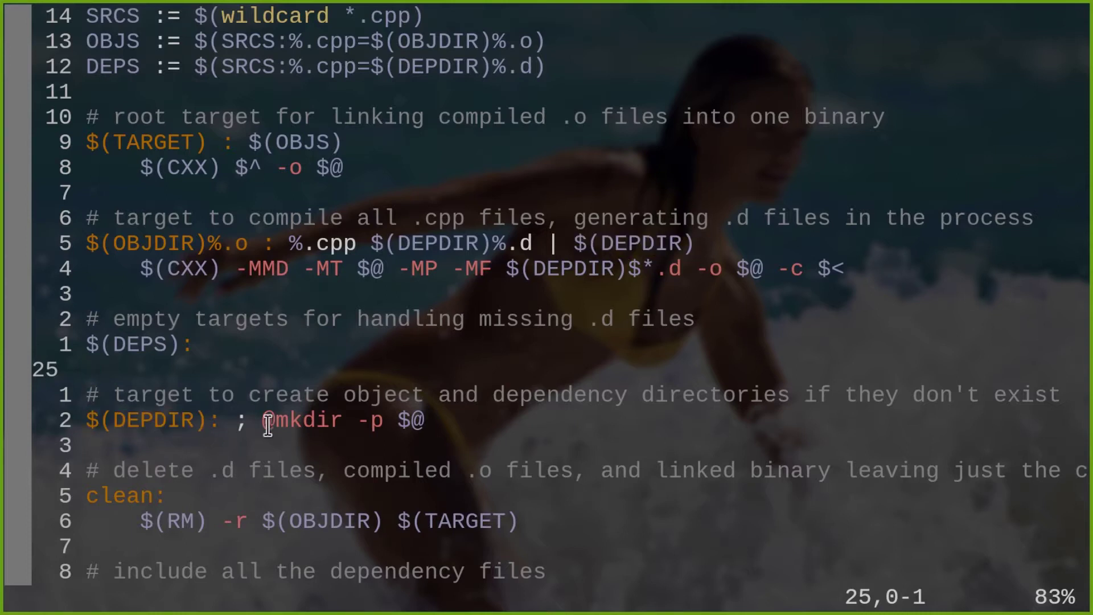
{"action": "left_click_drag", "start_coordinate": [359, 421], "coordinate": [401, 420]}
{"action": "left_click", "coordinate": [440, 425]}
{"action": "key", "text": "j"}
{"action": "key", "text": "j"}
{"action": "key", "text": "j"}
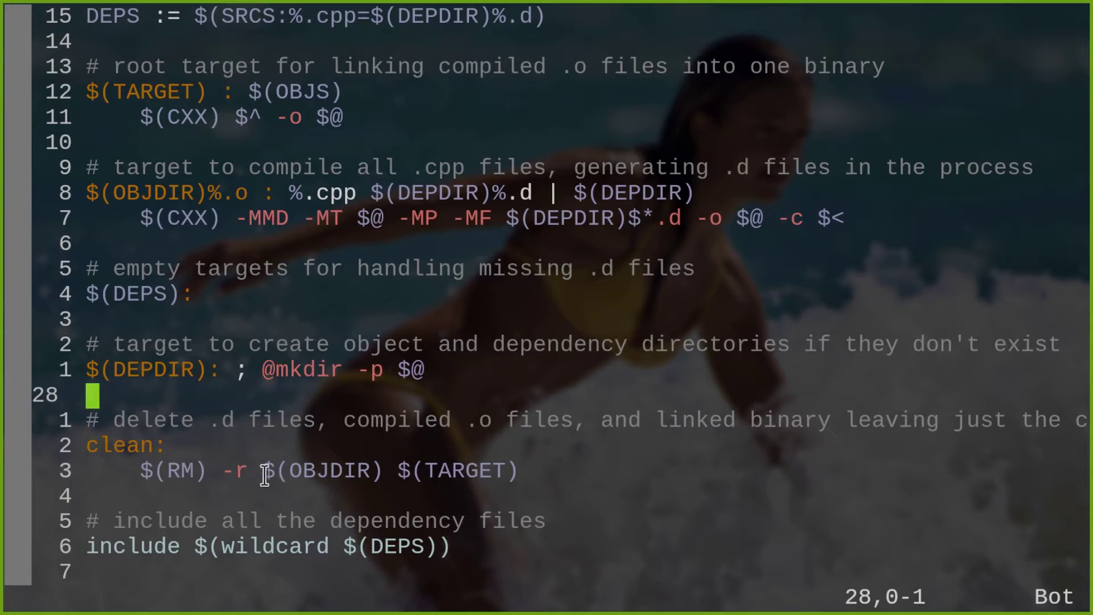
Highlight what the clean rule removes and move down to its removal command
{"action": "left_click_drag", "start_coordinate": [261, 470], "coordinate": [546, 471]}
{"action": "left_click", "coordinate": [435, 470]}
{"action": "key", "text": "j"}
{"action": "key", "text": "j"}
{"action": "key", "text": "j"}
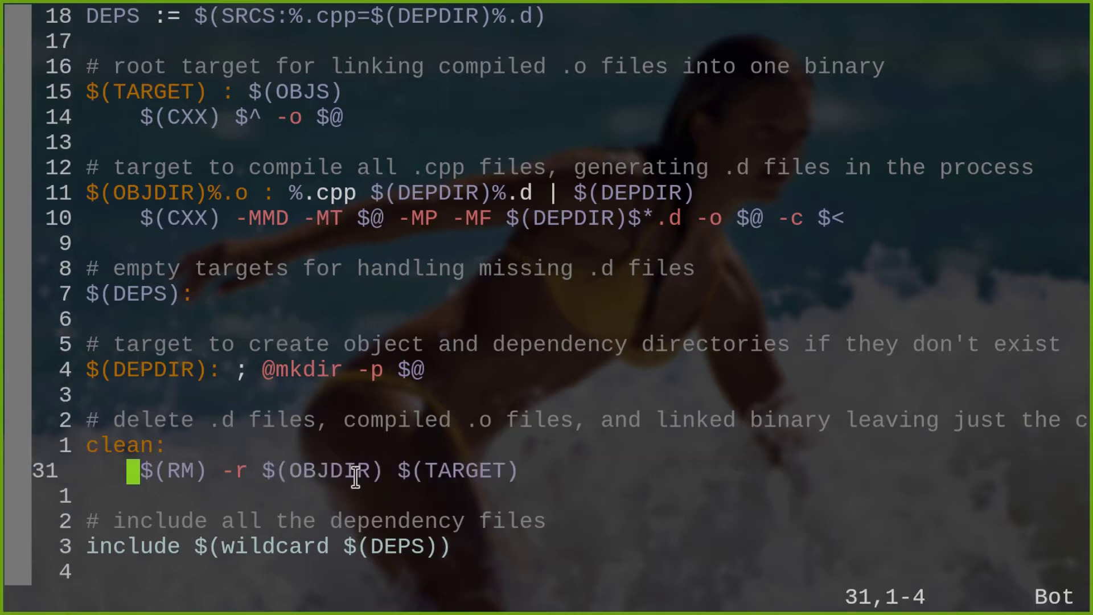
{"action": "key", "text": "j"}
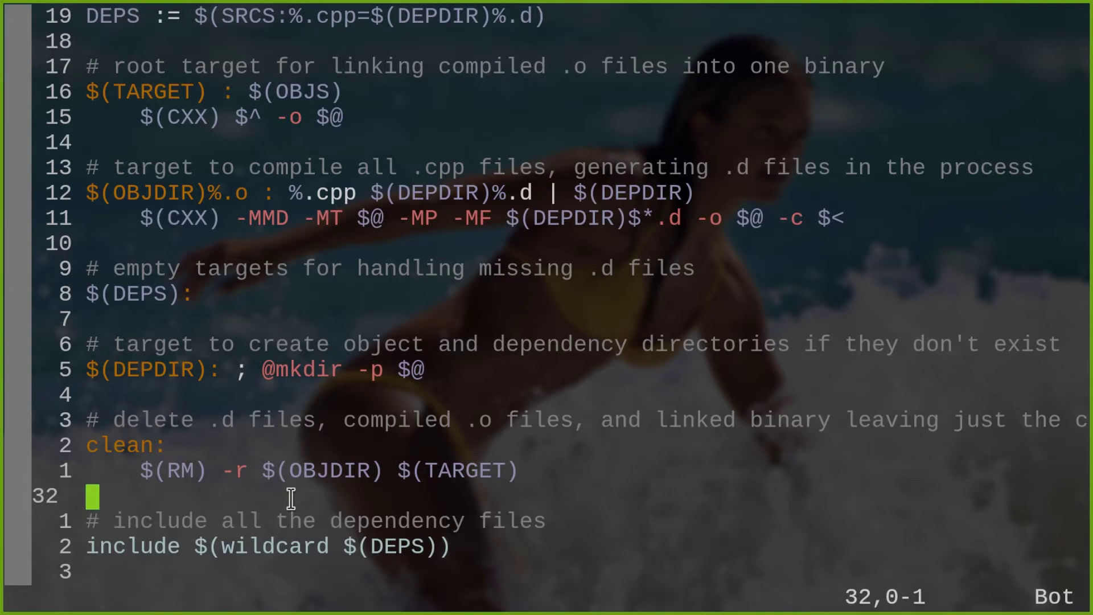
{"action": "type", "text": ":q"}
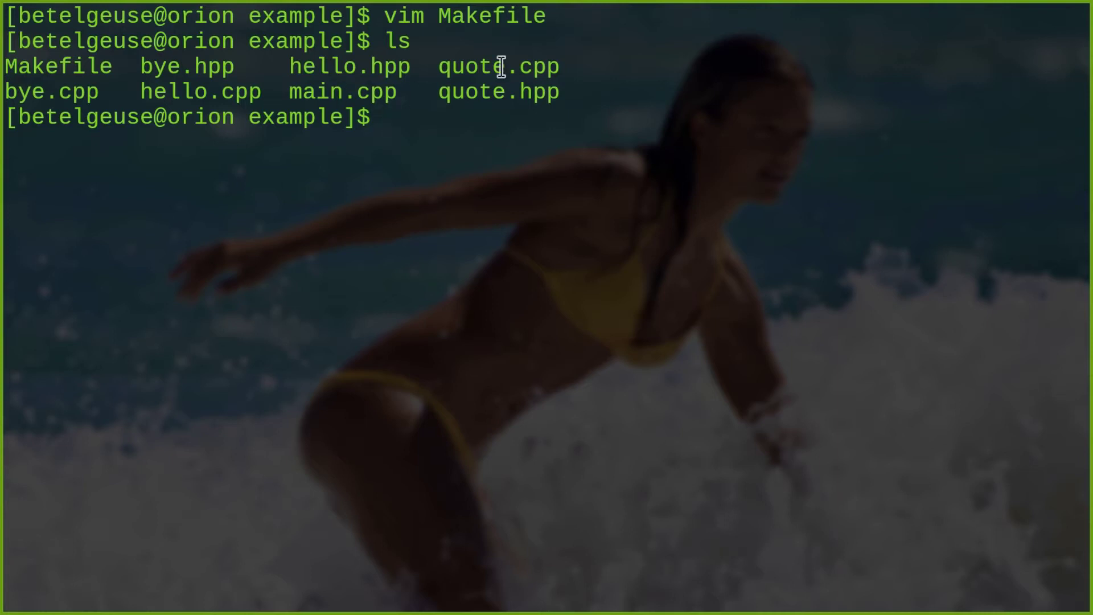
{"action": "type", "text": "v"}
{"action": "type", "text": "im main.cpp"}
{"action": "key", "text": "Return"}
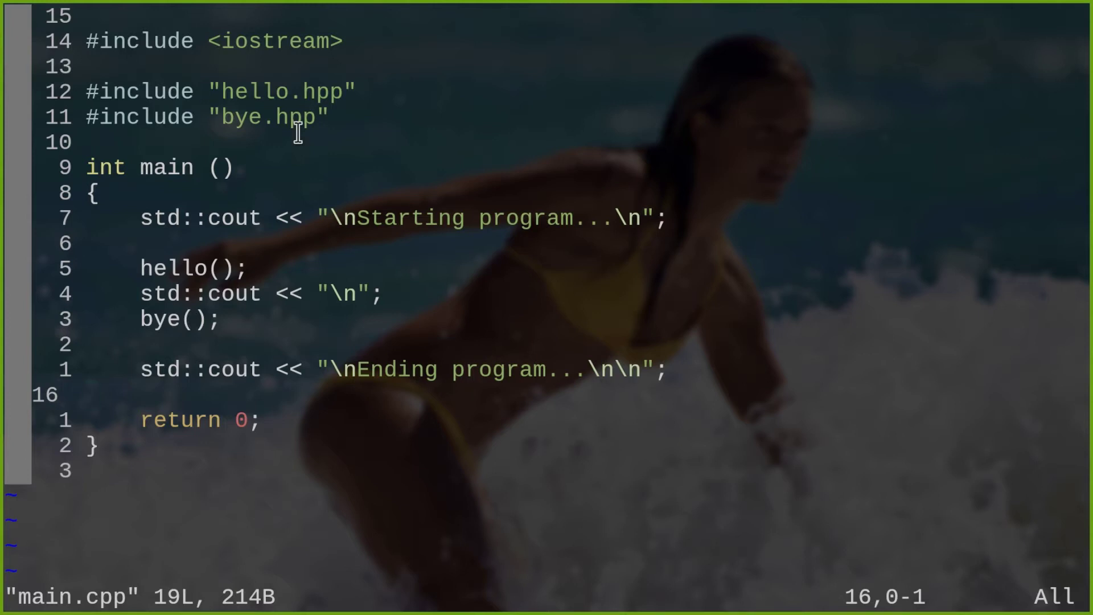
{"action": "type", "text": ":q"}
{"action": "key", "text": "Return"}
{"action": "type", "text": "vim hello."}
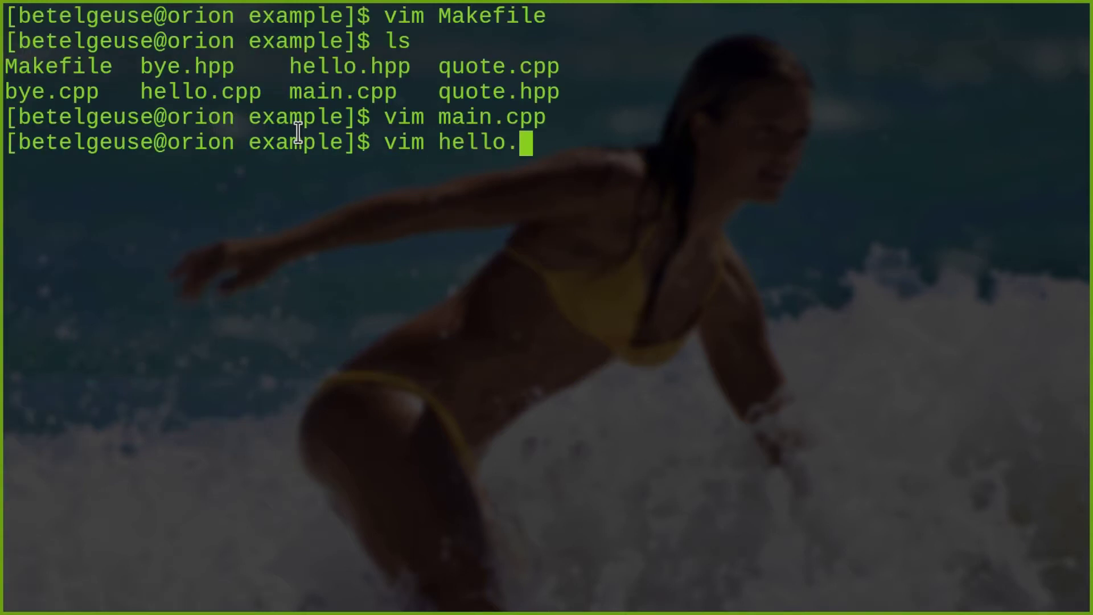
{"action": "type", "text": "cpp"}
{"action": "key", "text": "Return"}
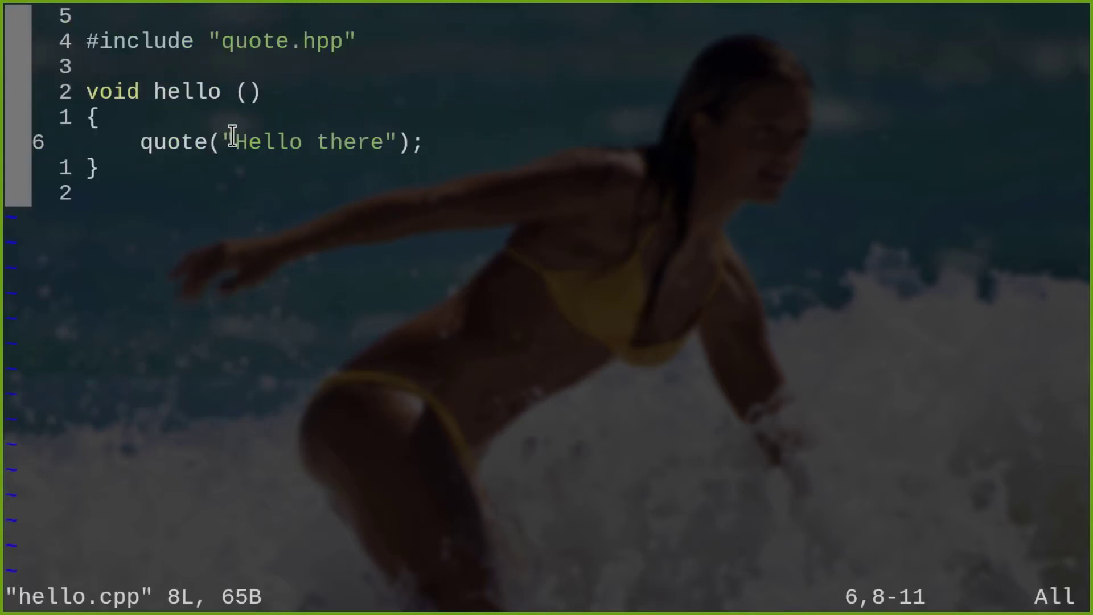
{"action": "left_click_drag", "start_coordinate": [148, 140], "coordinate": [270, 137]}
{"action": "type", "text": ":q"}
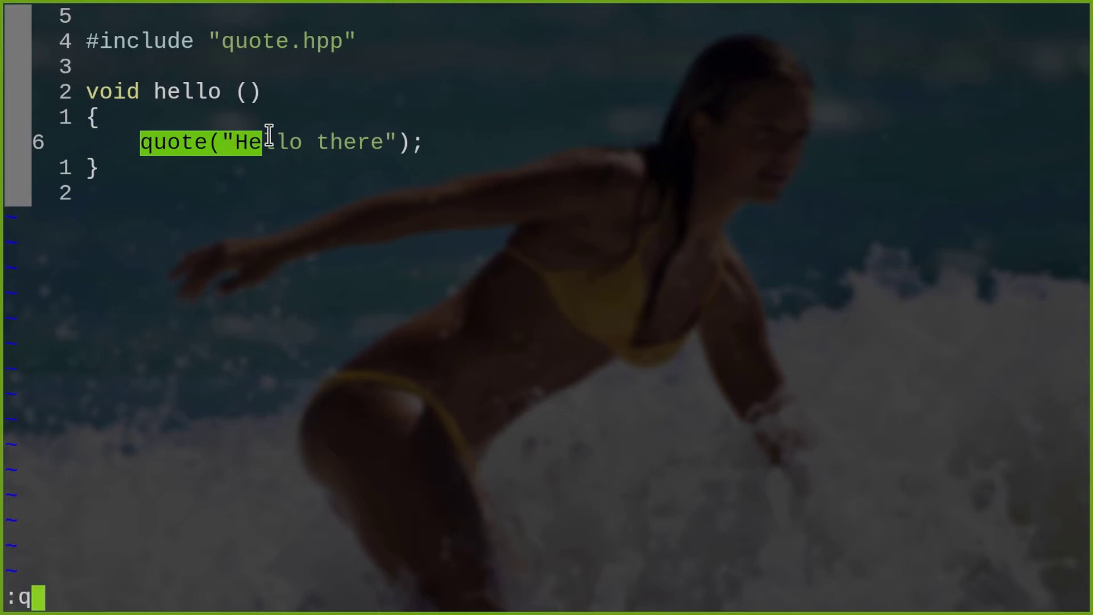
{"action": "key", "text": "Return"}
{"action": "type", "text": "vim quote.cpp"}
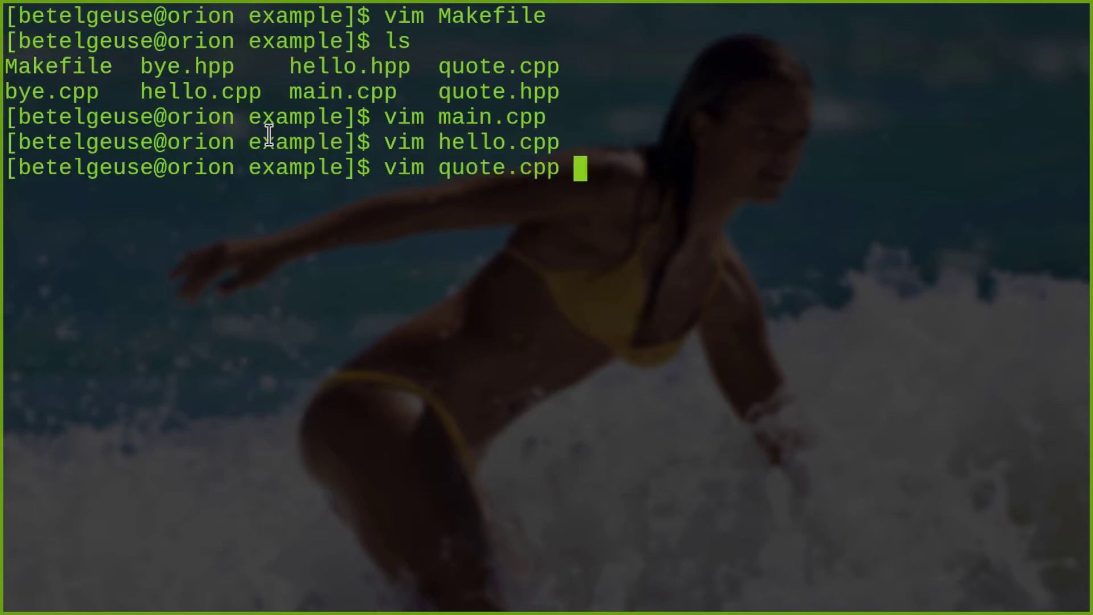
{"action": "key", "text": "Return"}
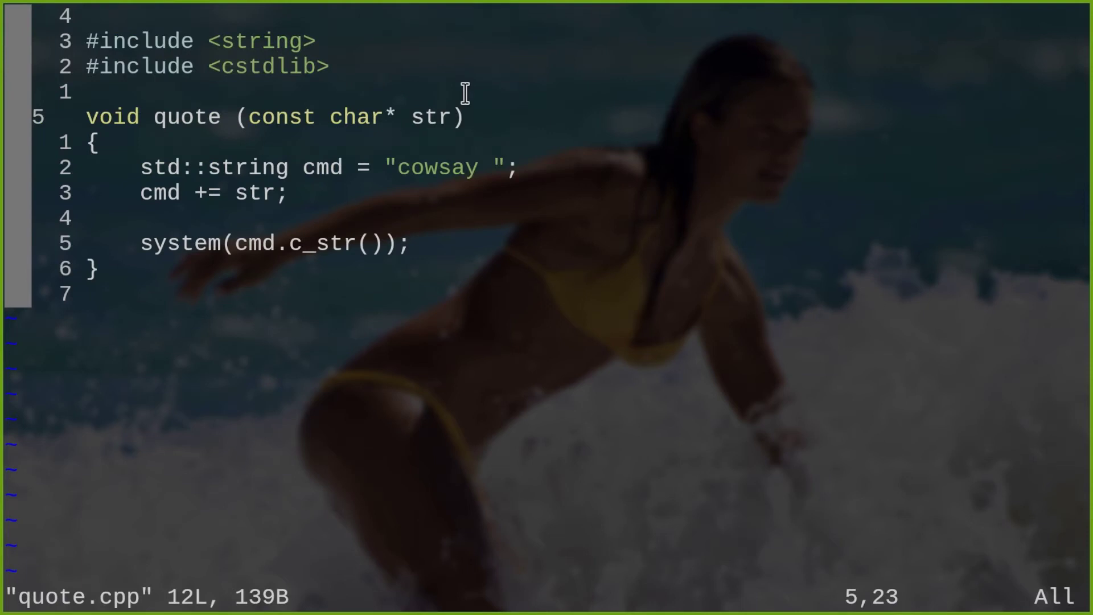
{"action": "type", "text": ":q"}
{"action": "key", "text": "Return"}
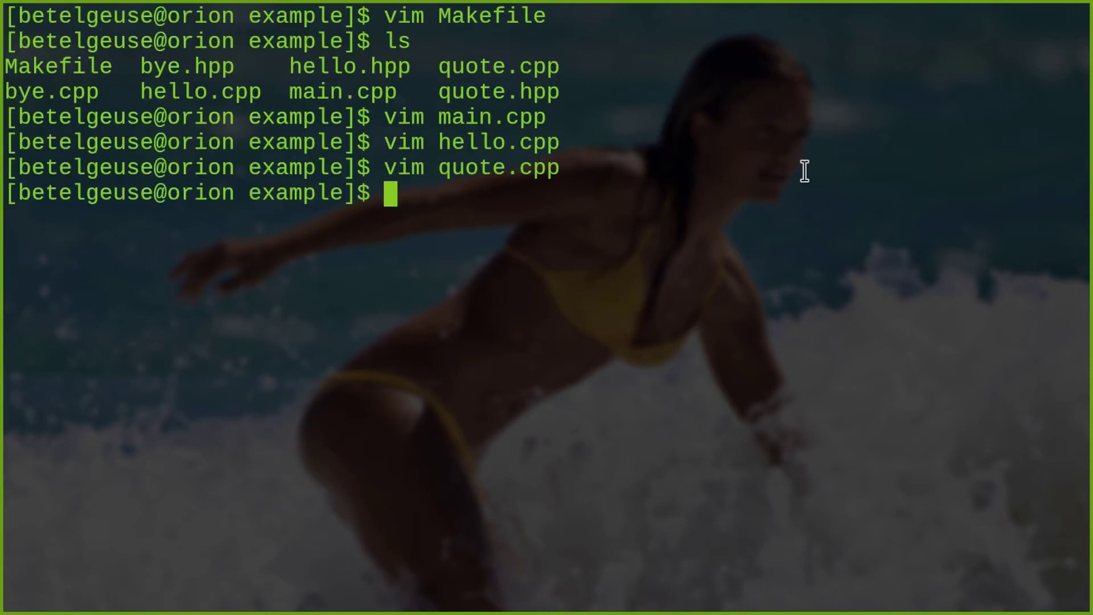
{"action": "type", "text": "make"}
Run make to compile the sources, including quote, and link the program
{"action": "key", "text": "Return"}
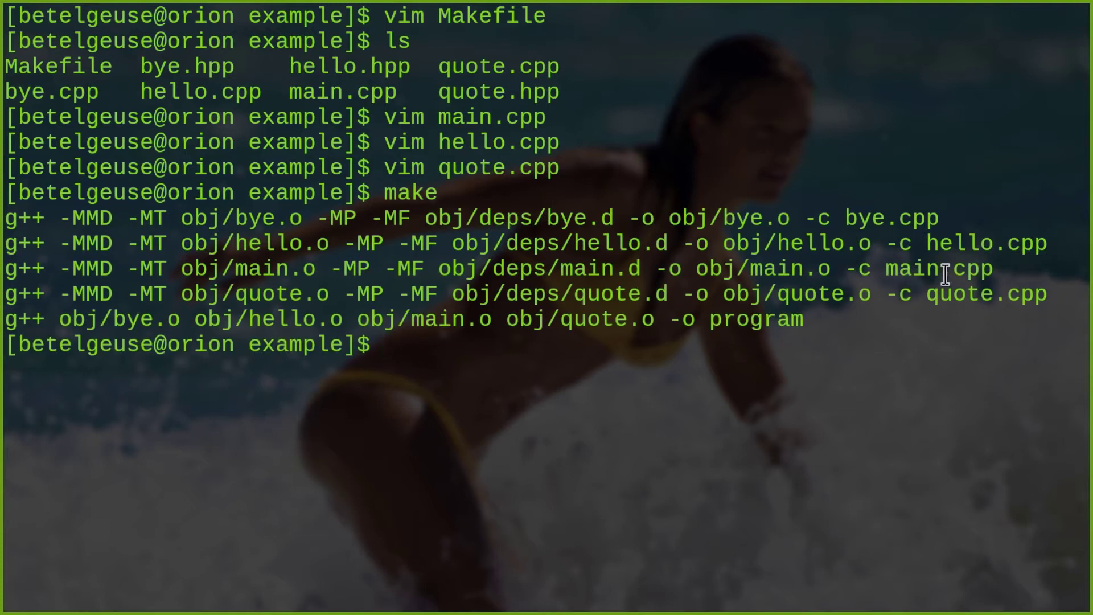
{"action": "left_click_drag", "start_coordinate": [803, 321], "coordinate": [60, 320]}
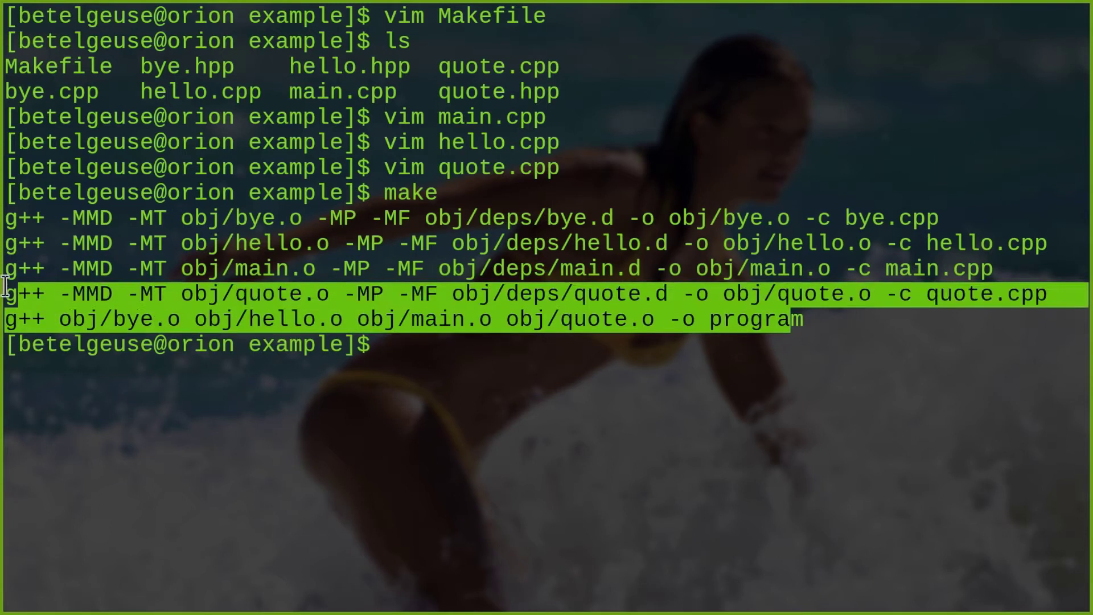
{"action": "left_click", "coordinate": [521, 348]}
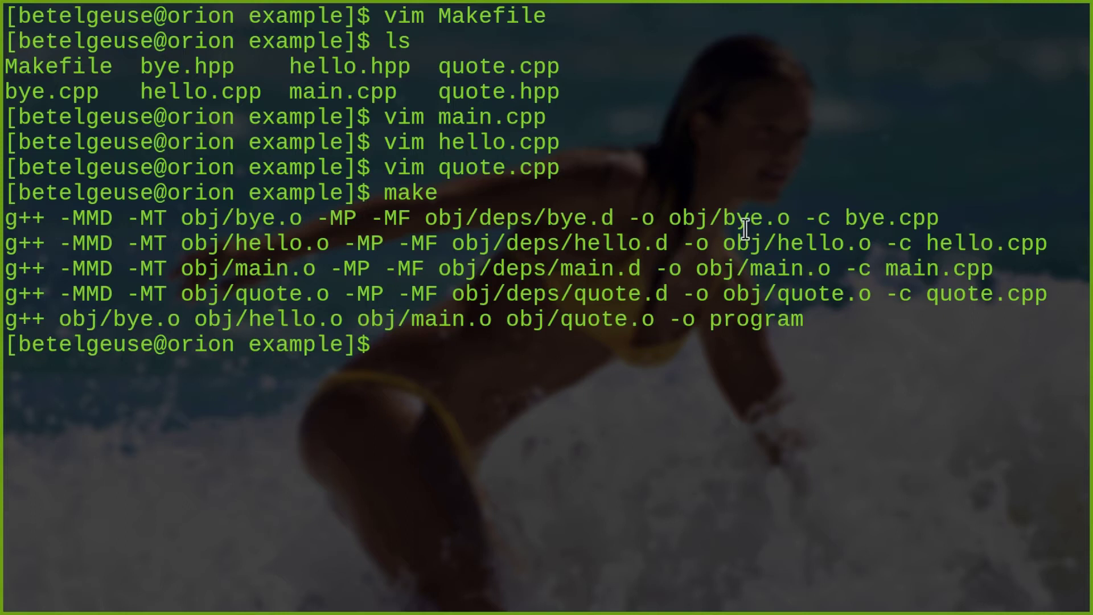
{"action": "type", "text": "ls"}
List the project folder, obj and obj/deps contents, then run ./program
{"action": "key", "text": "Return"}
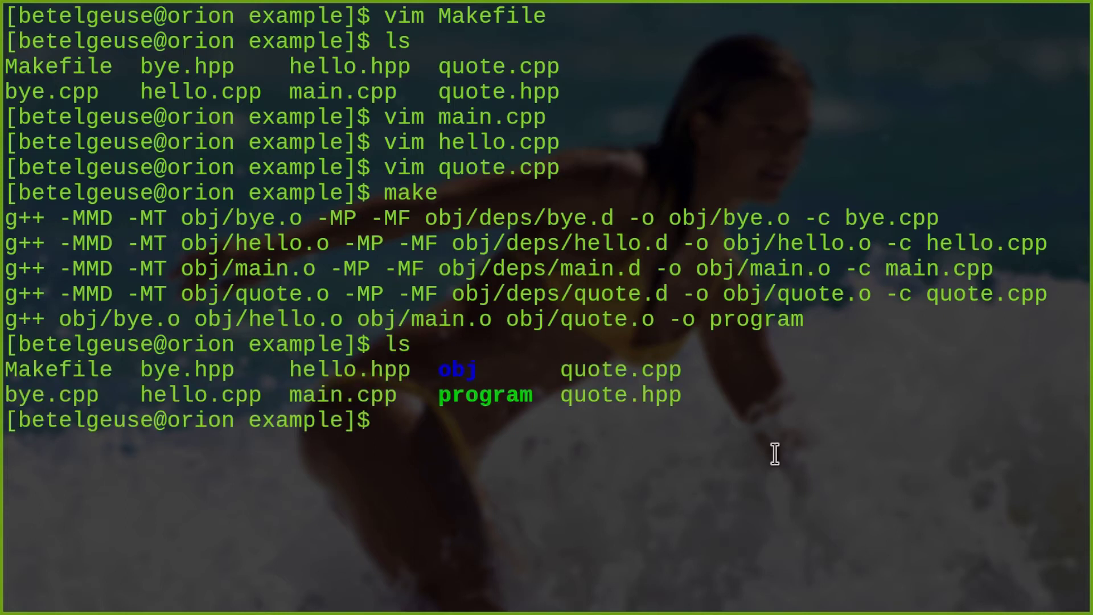
{"action": "type", "text": "ls obj/"}
{"action": "key", "text": "Return"}
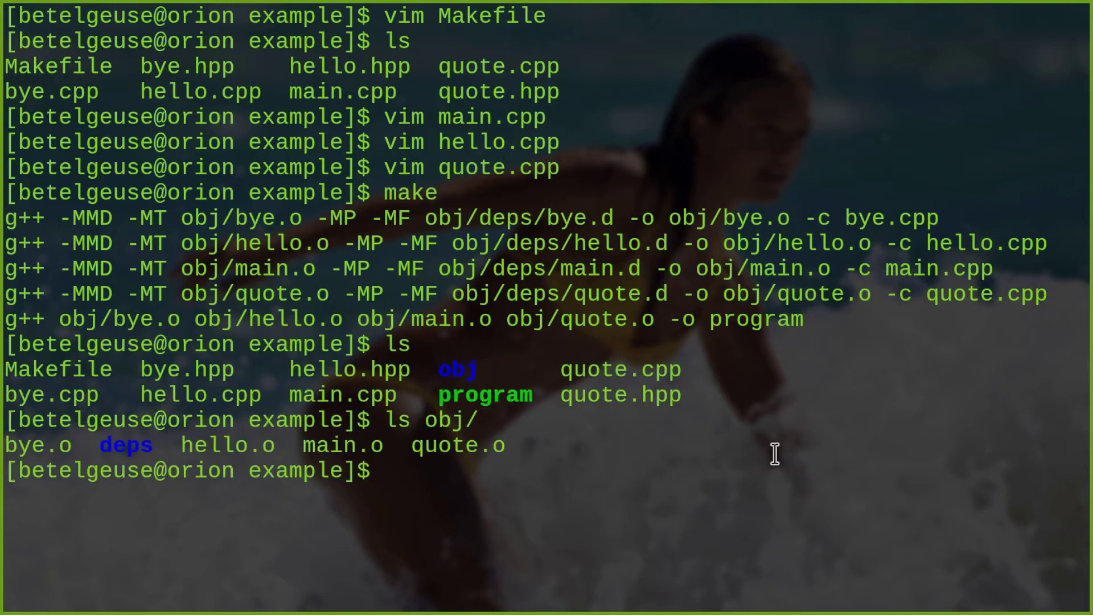
{"action": "type", "text": "ls obj/deps/"}
{"action": "key", "text": "Return"}
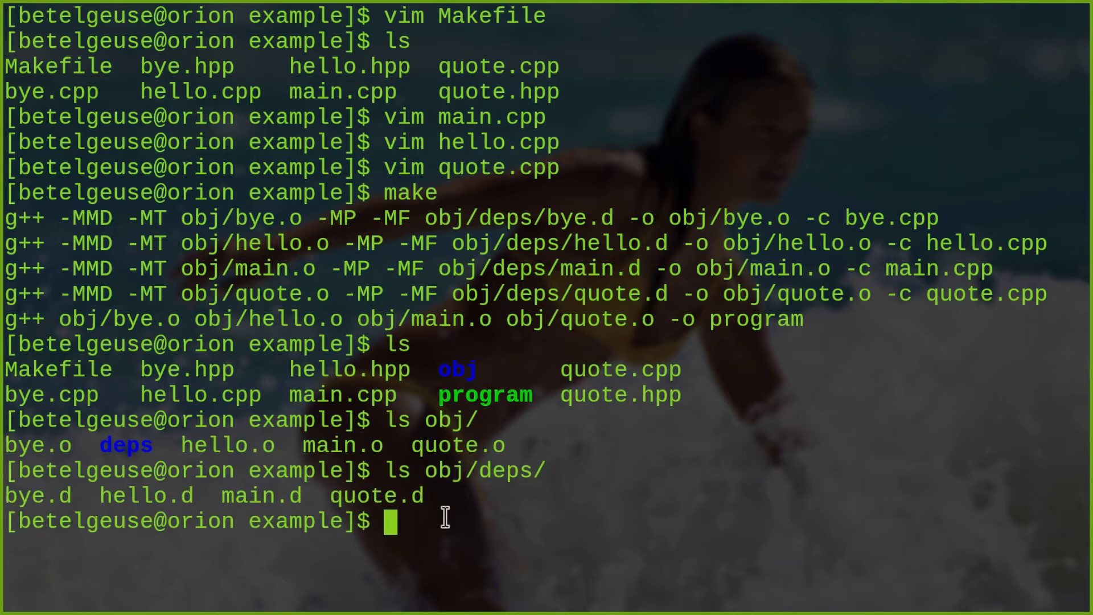
{"action": "type", "text": "vi"}
{"action": "key", "text": "BackSpace"}
{"action": "key", "text": "BackSpace"}
{"action": "type", "text": "./program"}
{"action": "key", "text": "Return"}
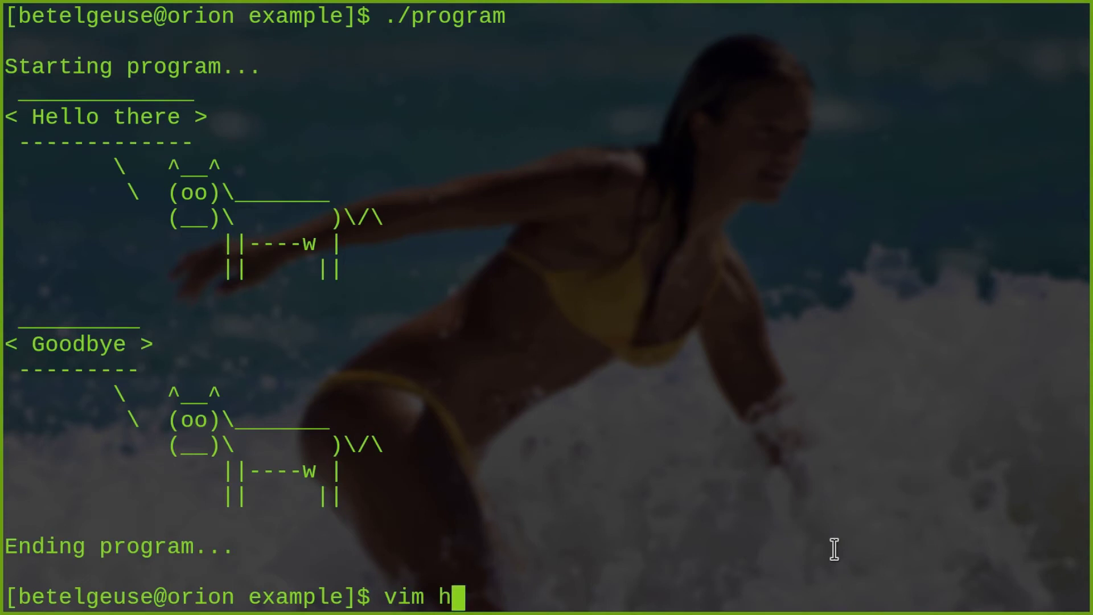
{"action": "type", "text": "ello.cpp"}
Prefix the hello message in hello.cpp with 'Kenobi: ', save, and rebuild
{"action": "key", "text": "Return"}
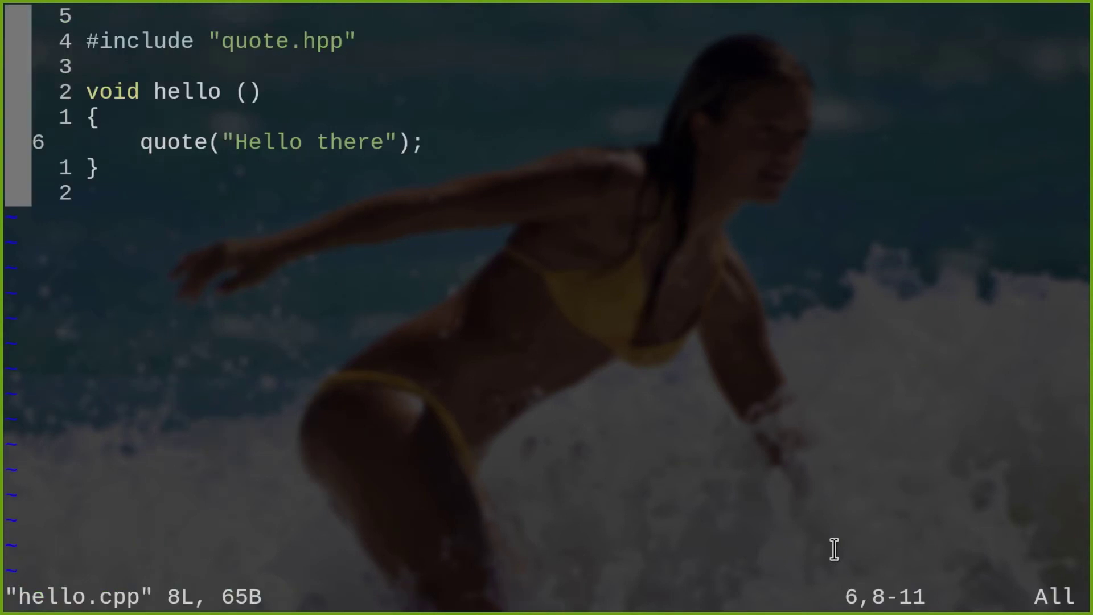
{"action": "type", "text": "aKenobi"}
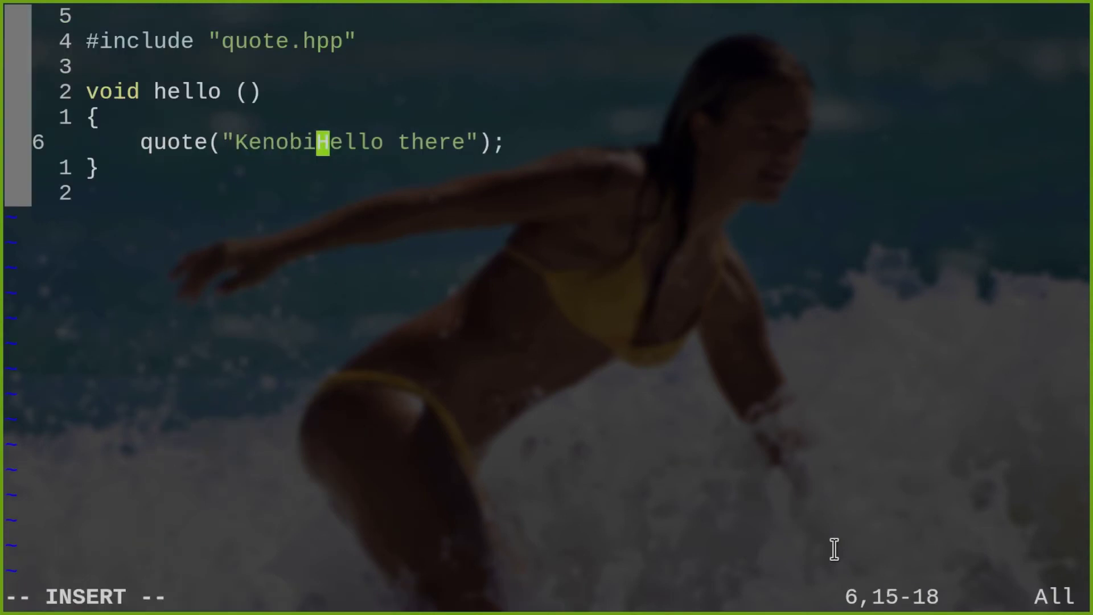
{"action": "type", "text": ":"}
{"action": "key", "text": "Escape"}
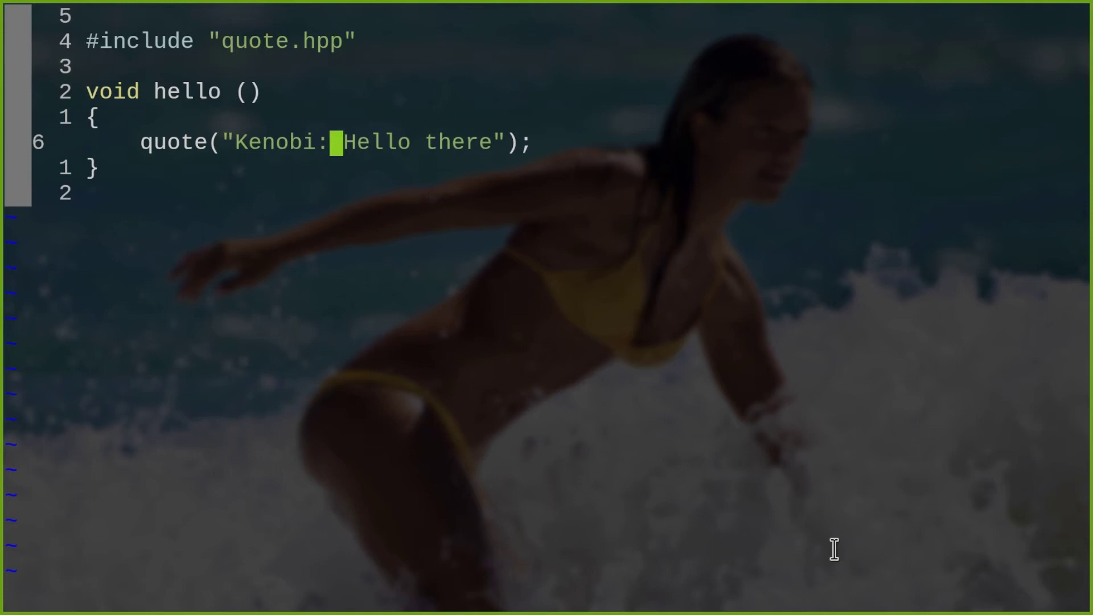
{"action": "type", "text": ":wq"}
{"action": "key", "text": "Return"}
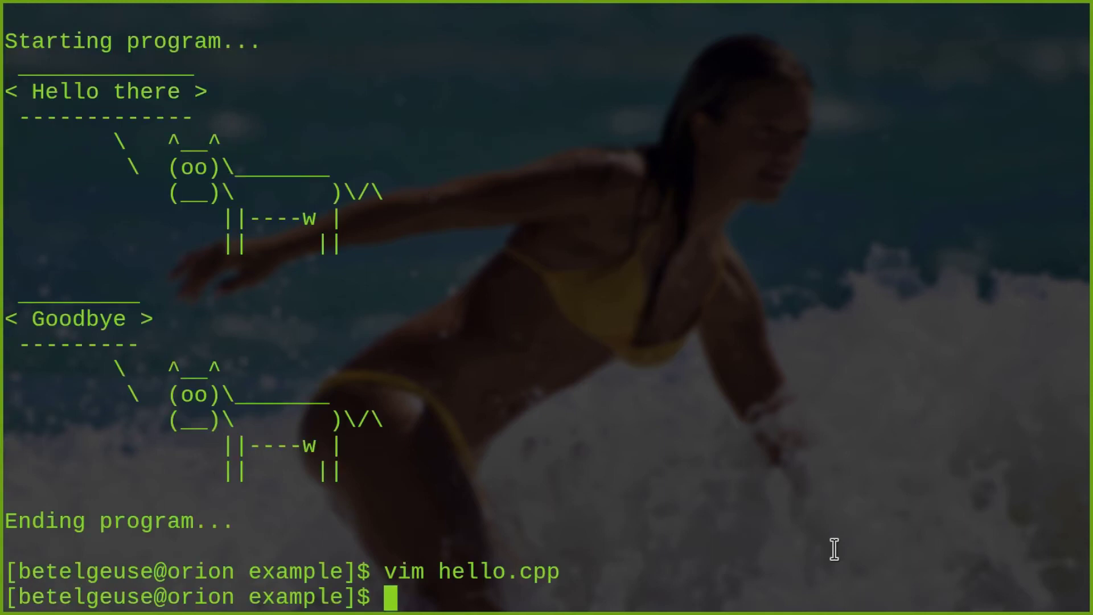
{"action": "type", "text": "make"}
{"action": "key", "text": "Return"}
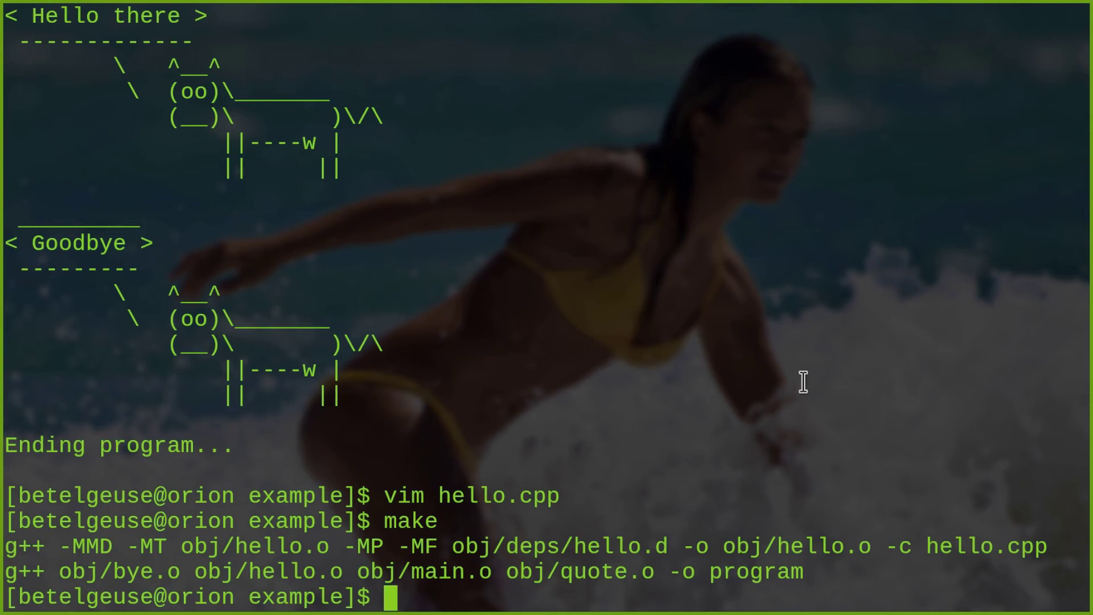
{"action": "type", "text": "vim bye.cpp"}
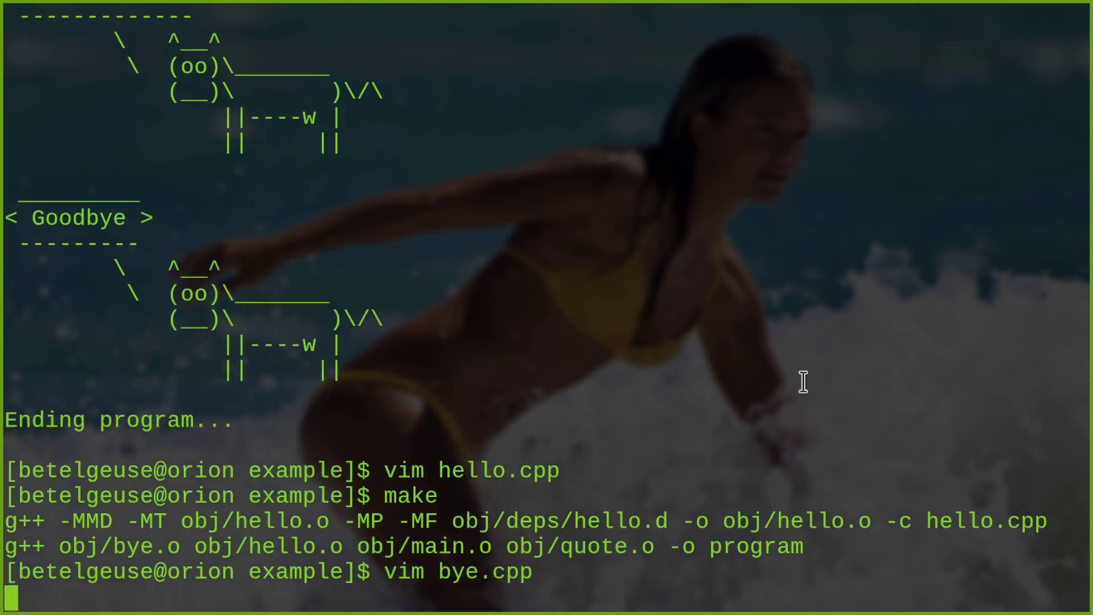
Replace bye.cpp's Goodbye message with 'Hasta la vista baby', save, and rebuild
{"action": "key", "text": "Return"}
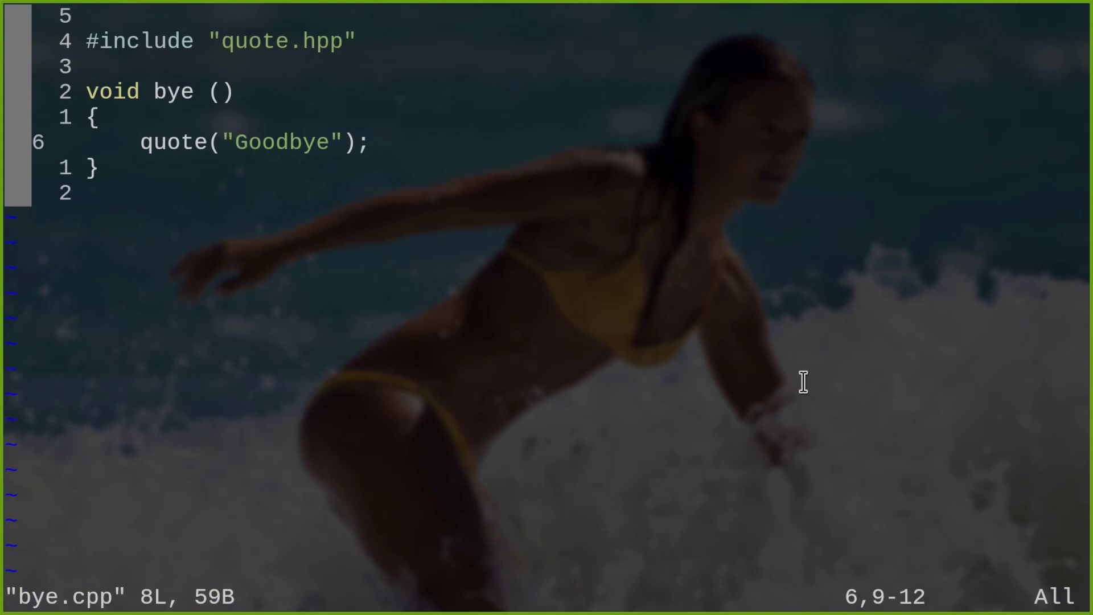
{"action": "type", "text": "ci\""}
{"action": "type", "text": "H"}
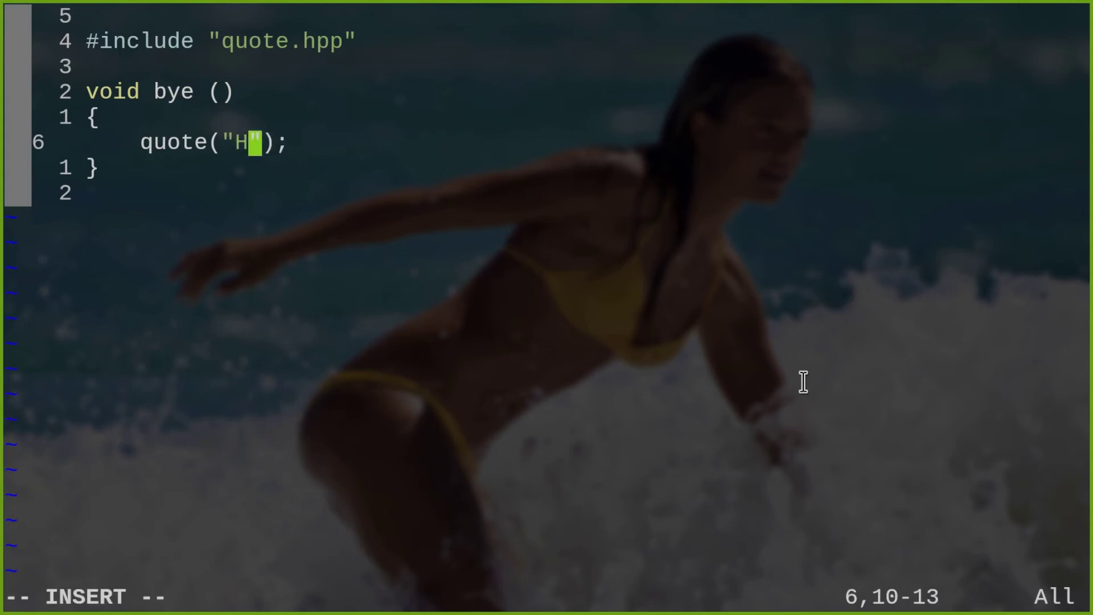
{"action": "type", "text": "asta la vista "}
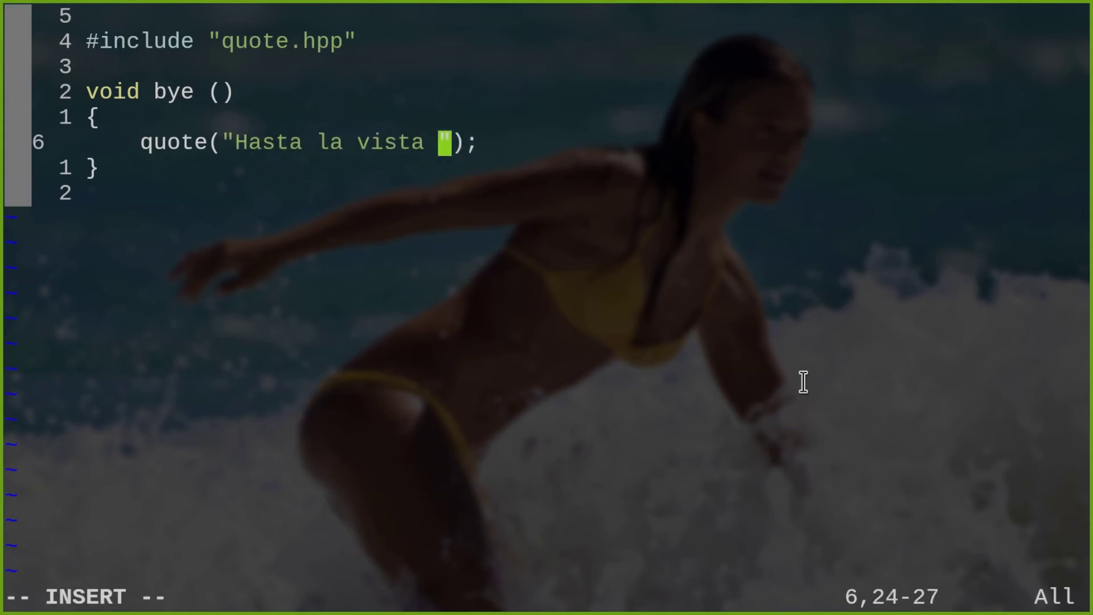
{"action": "type", "text": "baby"}
{"action": "key", "text": "Escape"}
{"action": "type", "text": ":"}
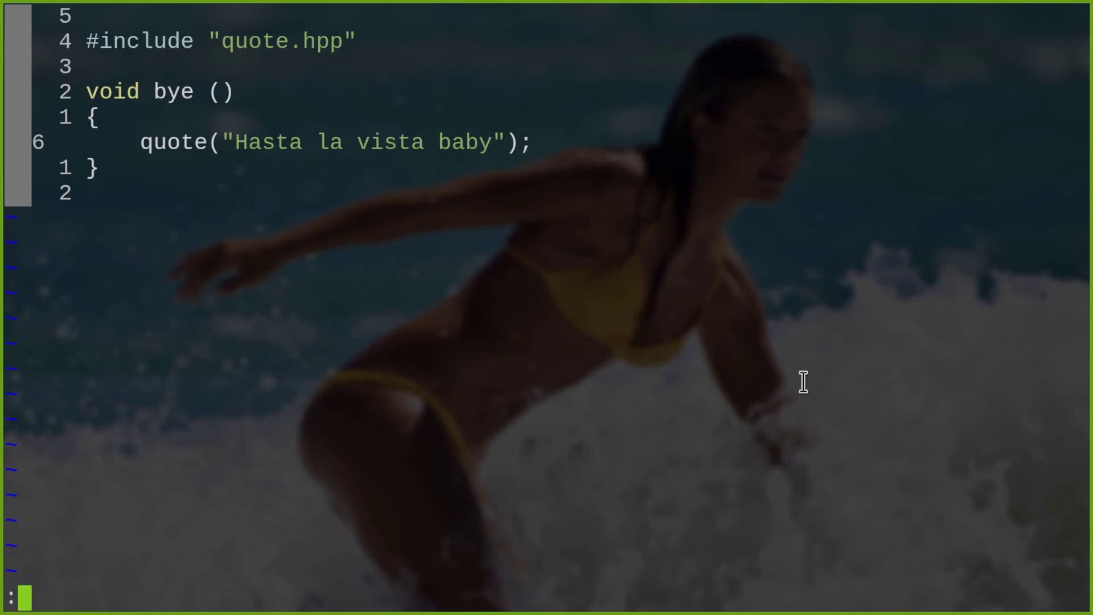
{"action": "type", "text": "wq"}
{"action": "key", "text": "Return"}
{"action": "type", "text": "make"}
{"action": "key", "text": "Return"}
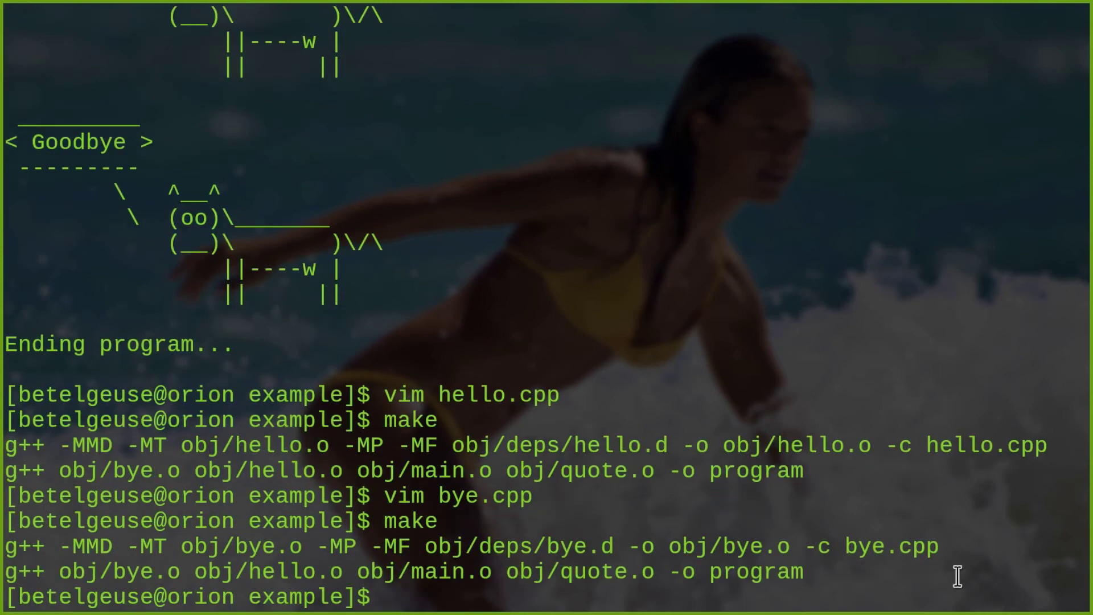
{"action": "type", "text": "cim"}
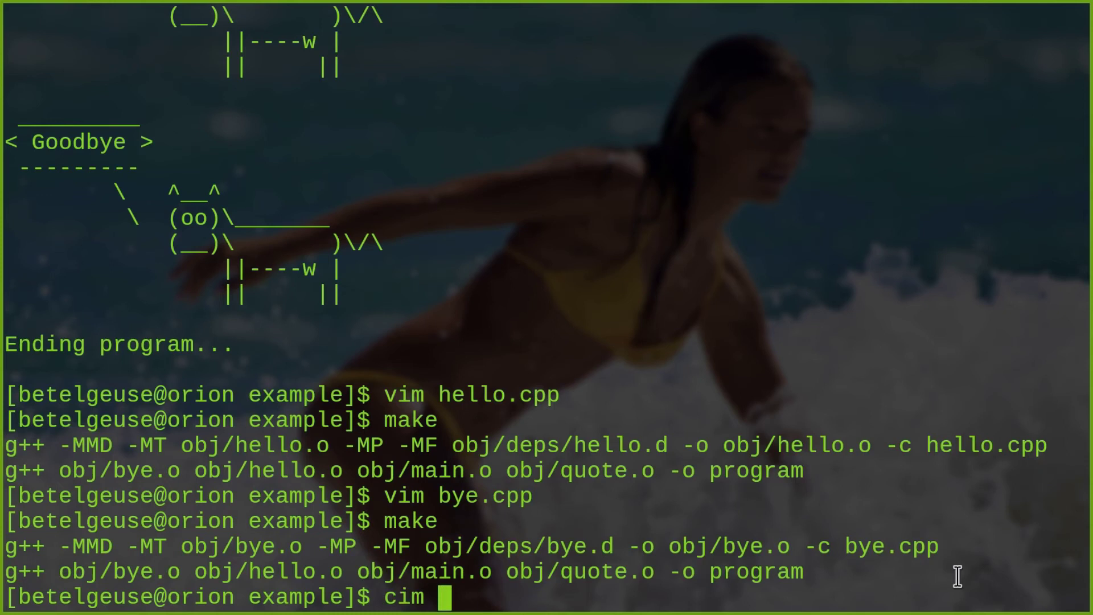
Change quote.cpp's parameter type from const char* to std::string and save
{"action": "key", "text": "BackSpace"}
{"action": "key", "text": "BackSpace"}
{"action": "key", "text": "BackSpace"}
{"action": "type", "text": "vim quote."}
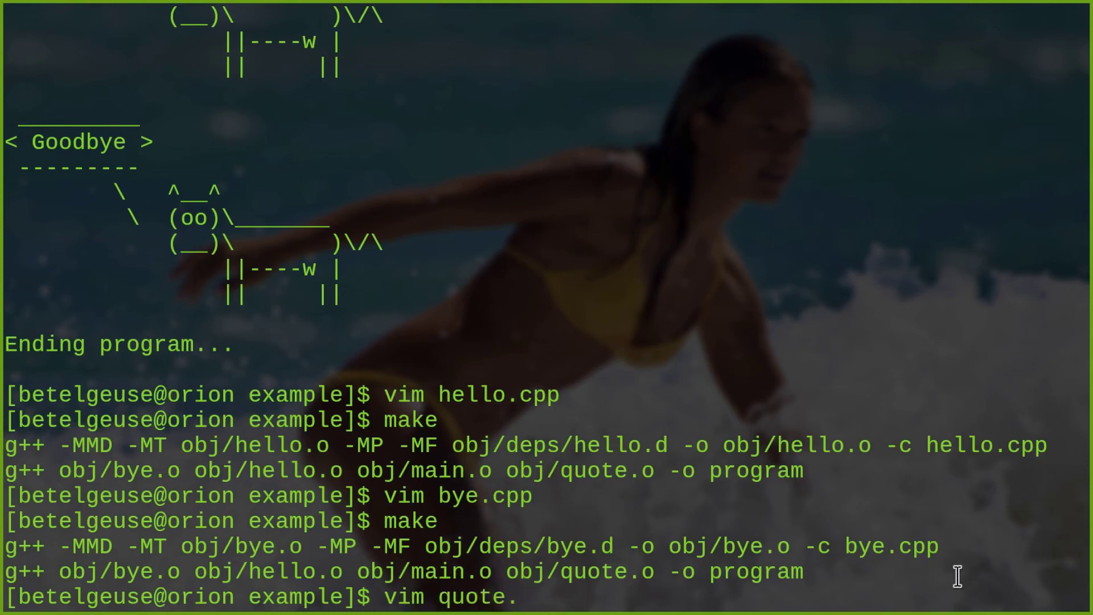
{"action": "type", "text": "cpp"}
{"action": "key", "text": "Return"}
{"action": "key", "text": "a"}
{"action": "key", "text": "BackSpace"}
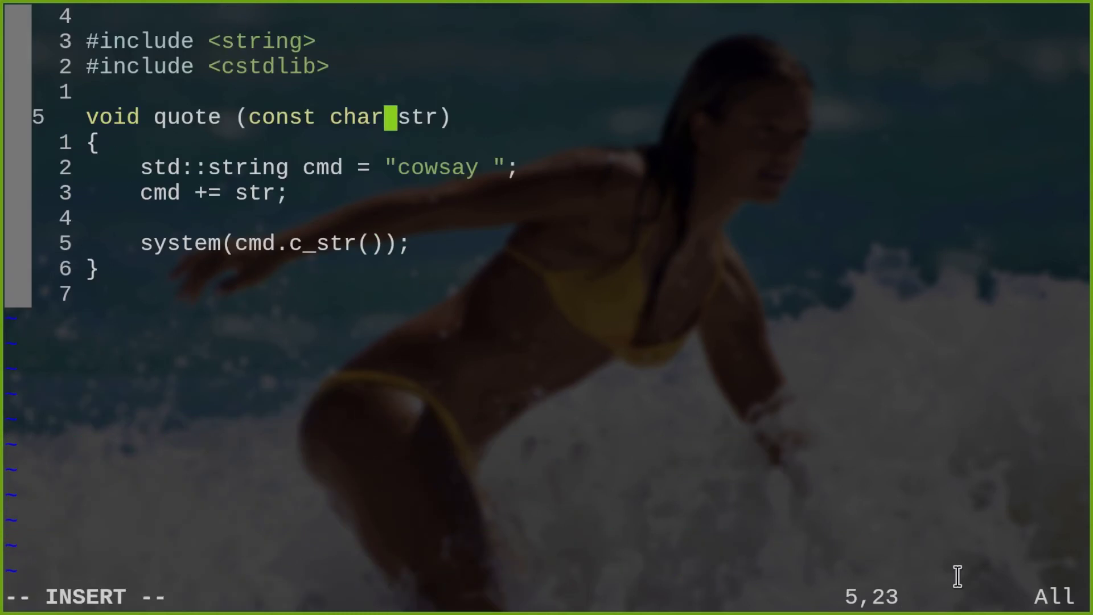
{"action": "key", "text": "BackSpace"}
{"action": "key", "text": "BackSpace"}
{"action": "key", "text": "BackSpace"}
{"action": "key", "text": "BackSpace"}
{"action": "key", "text": "BackSpace"}
{"action": "key", "text": "BackSpace"}
{"action": "type", "text": "std::stri"}
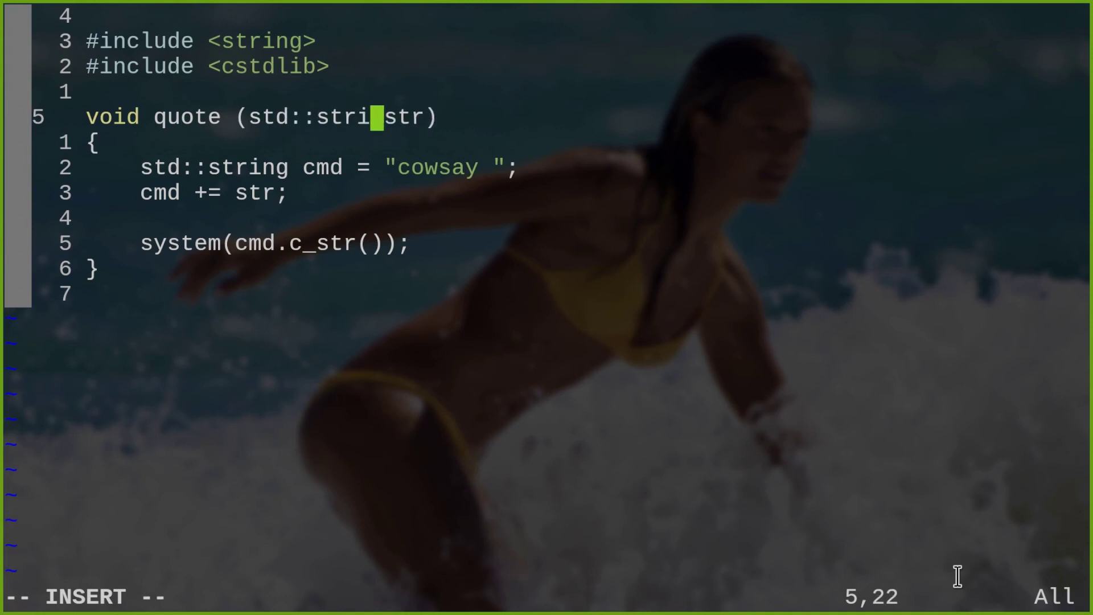
{"action": "type", "text": "ng"}
{"action": "key", "text": "Escape"}
{"action": "type", "text": ":wq"}
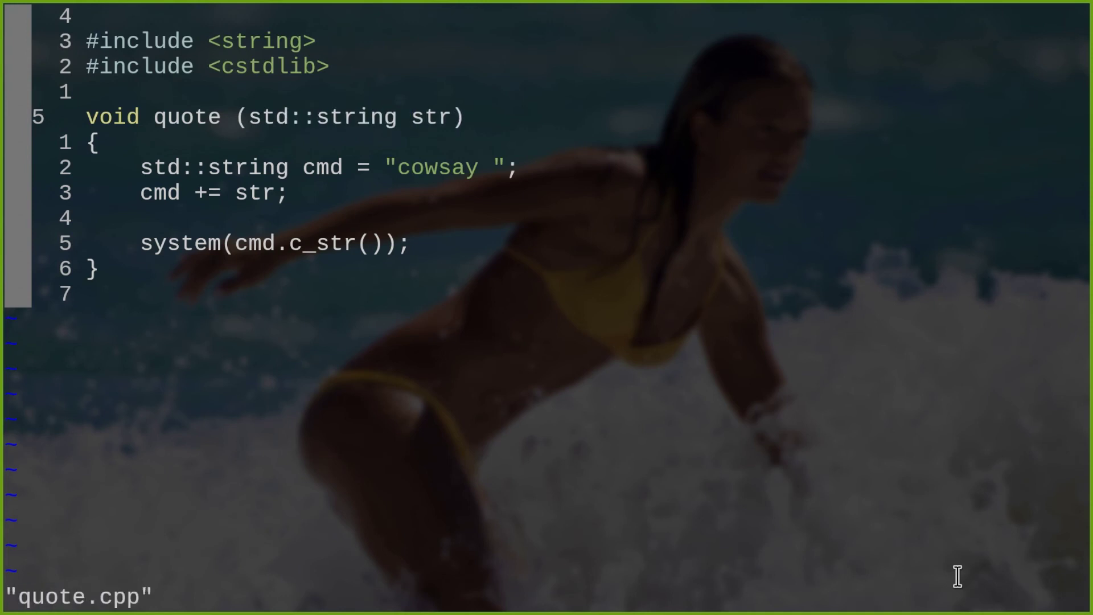
{"action": "key", "text": "Return"}
{"action": "type", "text": "vim v"}
Make the same std::string change in quote.hpp, save, and run make
{"action": "key", "text": "BackSpace"}
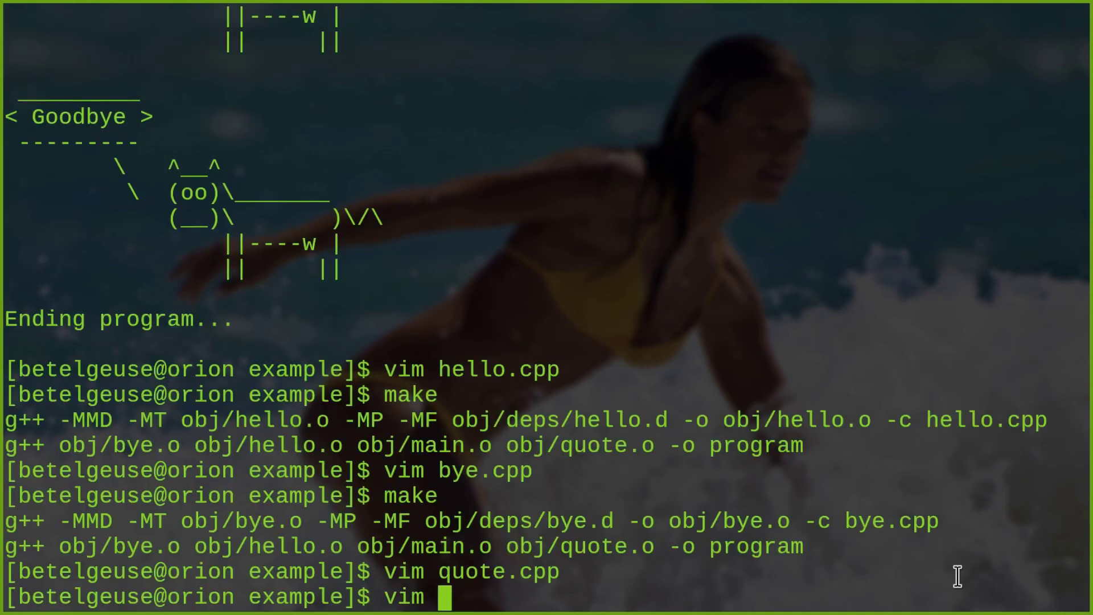
{"action": "type", "text": "quote.hpp"}
{"action": "key", "text": "Return"}
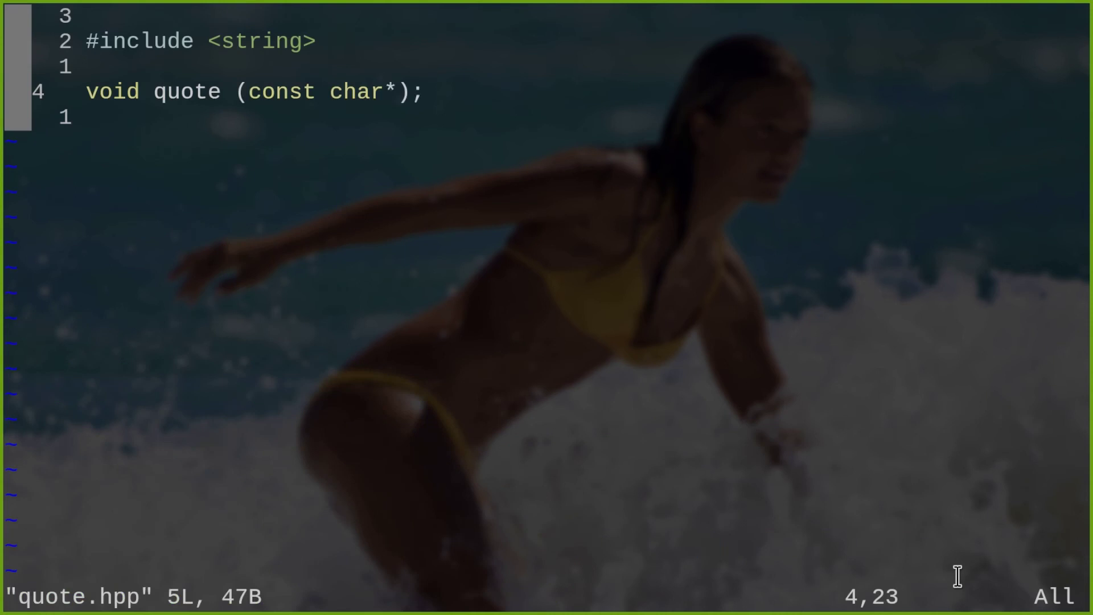
{"action": "key", "text": "i"}
{"action": "key", "text": "BackSpace"}
{"action": "key", "text": "BackSpace"}
{"action": "key", "text": "BackSpace"}
{"action": "key", "text": "BackSpace"}
{"action": "key", "text": "BackSpace"}
{"action": "key", "text": "BackSpace"}
{"action": "type", "text": "s"}
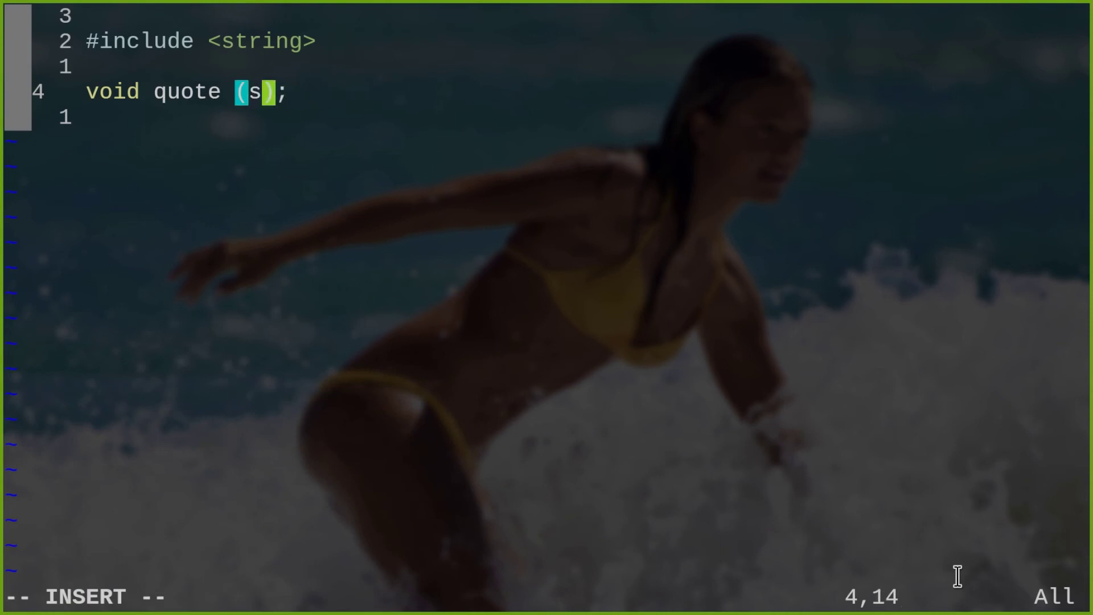
{"action": "type", "text": "td::string"}
{"action": "key", "text": "Escape"}
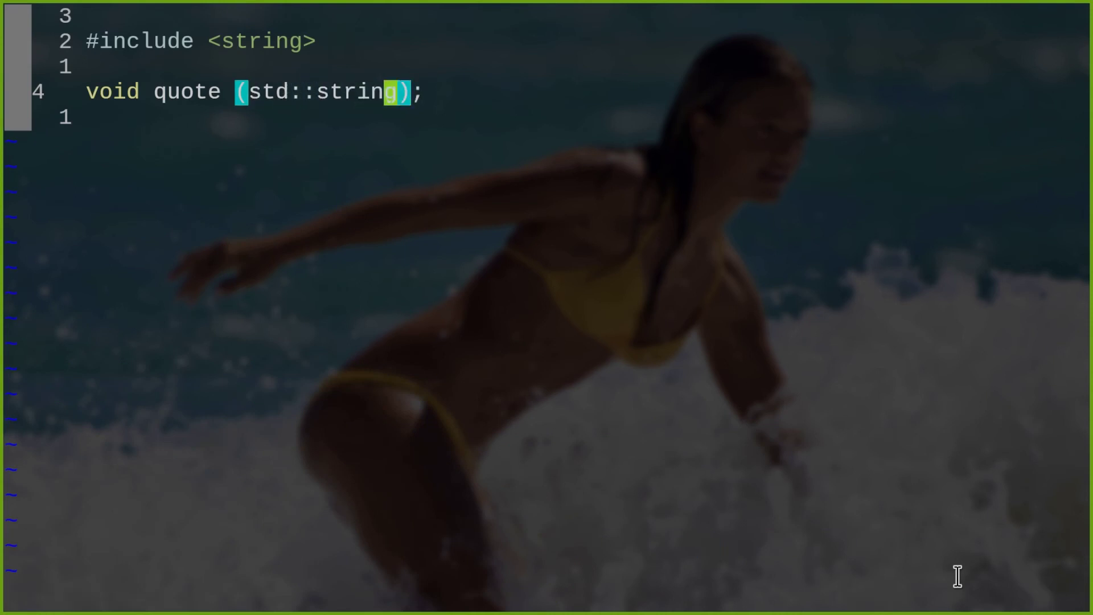
{"action": "type", "text": ":wq"}
{"action": "key", "text": "Return"}
{"action": "type", "text": "make"}
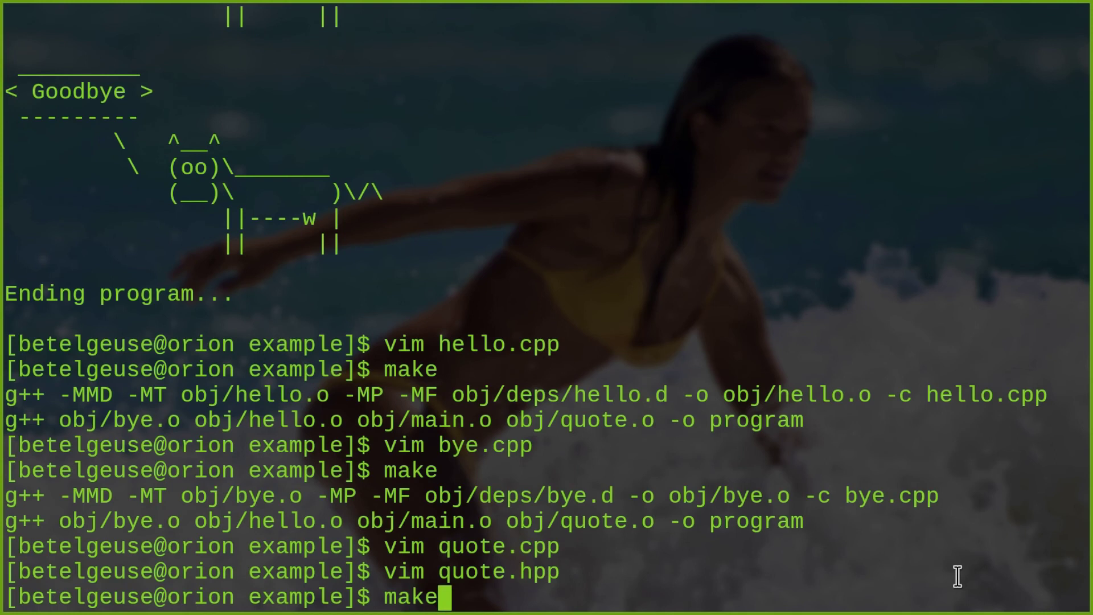
{"action": "key", "text": "Return"}
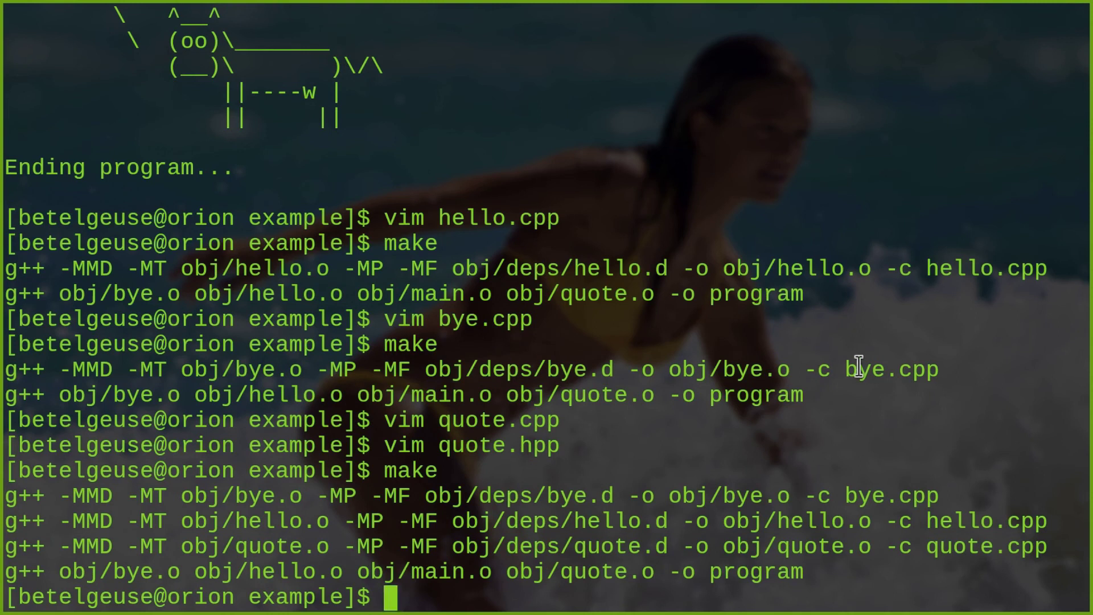
{"action": "type", "text": "./p"}
Run ./program to show the Kenobi and Hasta la vista cows, then run make clean
{"action": "key", "text": "Tab"}
{"action": "key", "text": "Return"}
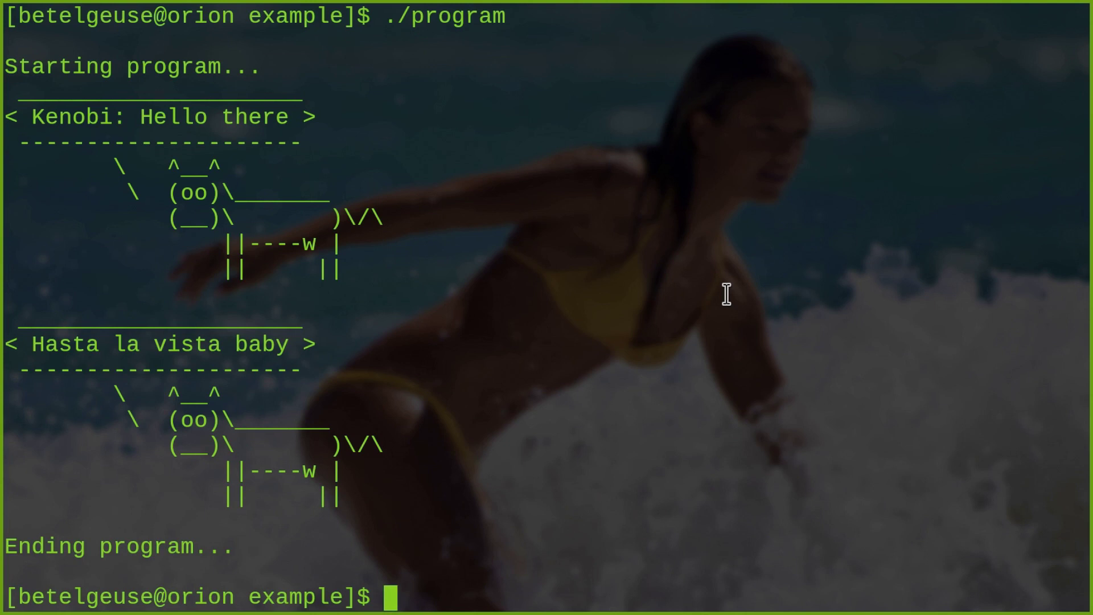
{"action": "type", "text": "make clean"}
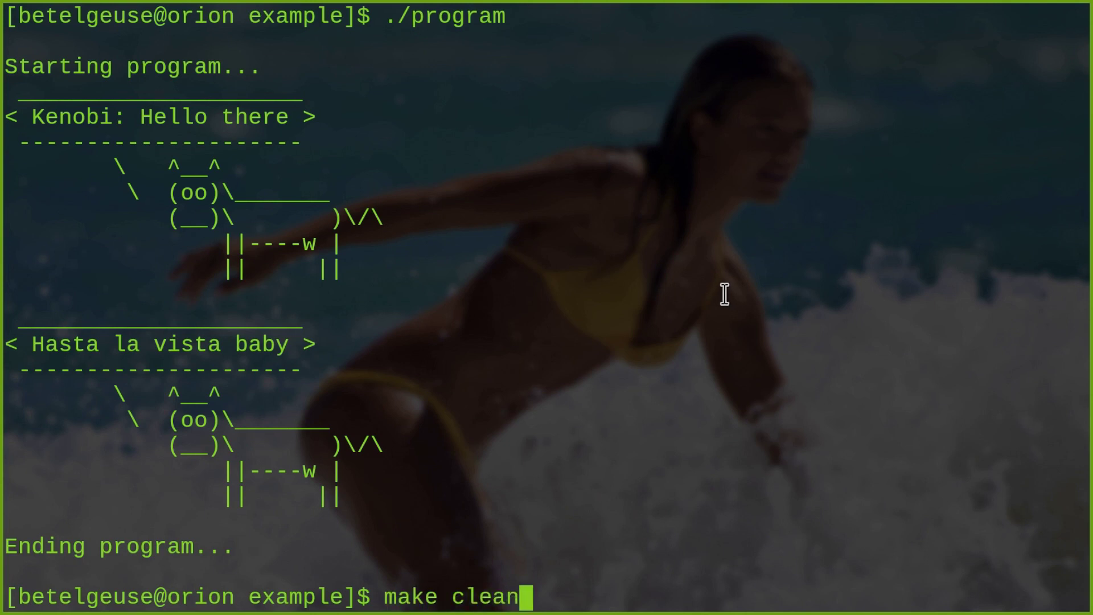
{"action": "key", "text": "Return"}
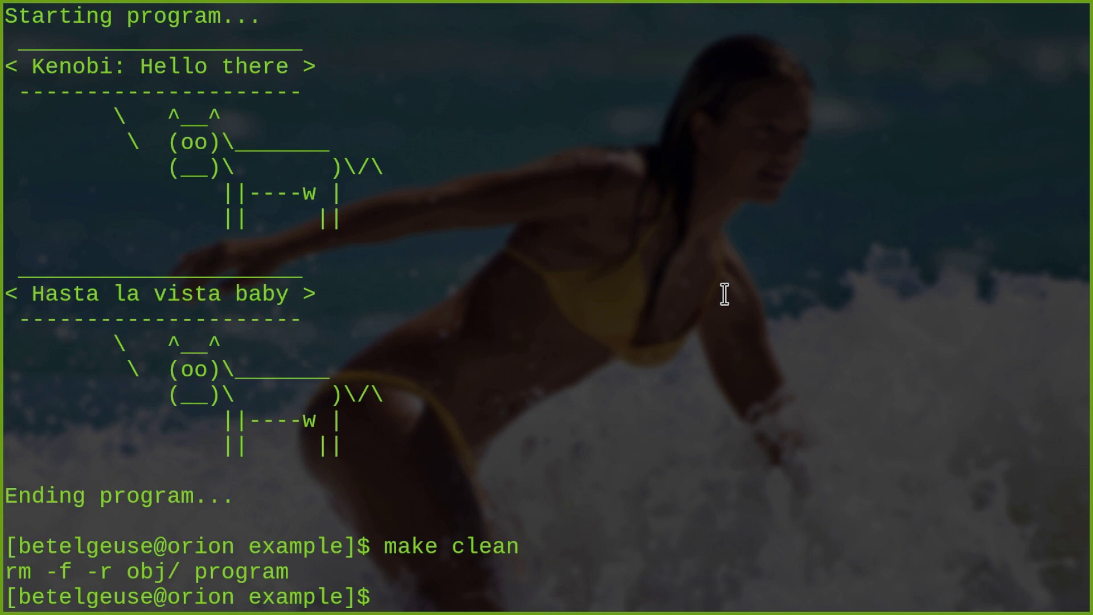